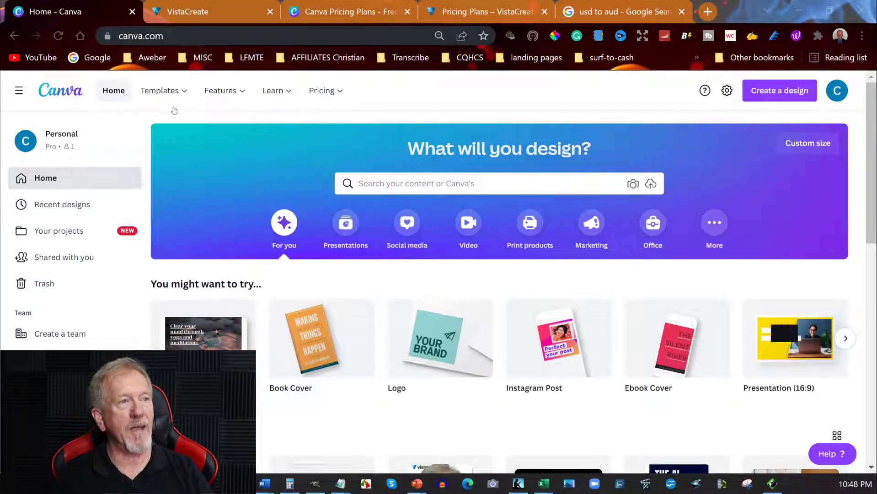
{"action": "left_click", "coordinate": [218, 13]}
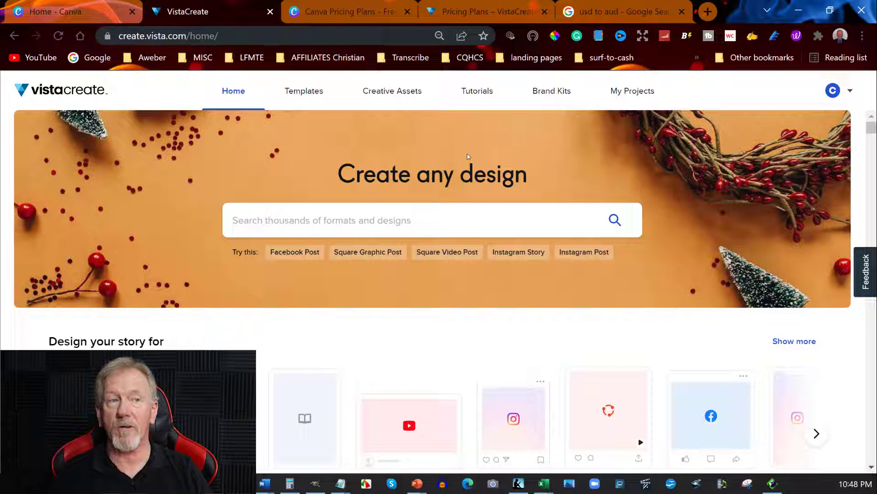
{"action": "scroll", "coordinate": [467, 156], "scroll_direction": "down", "scroll_amount": 8}
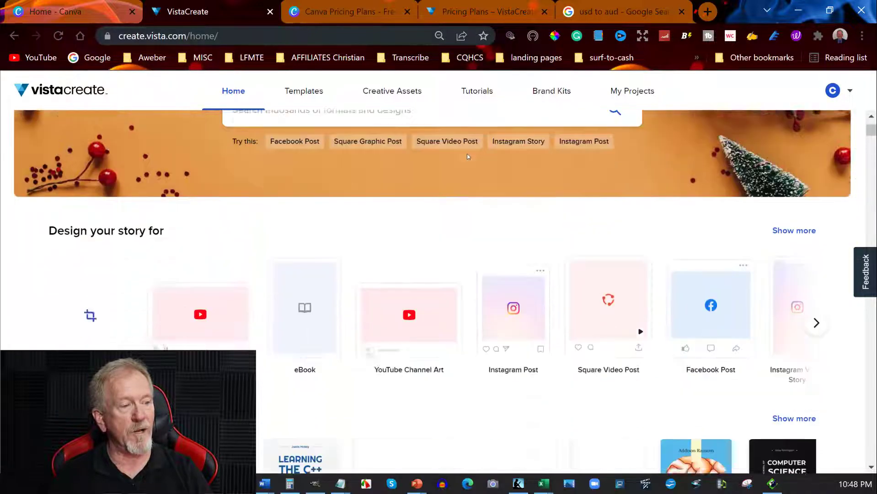
{"action": "scroll", "coordinate": [466, 156], "scroll_direction": "up", "scroll_amount": 8}
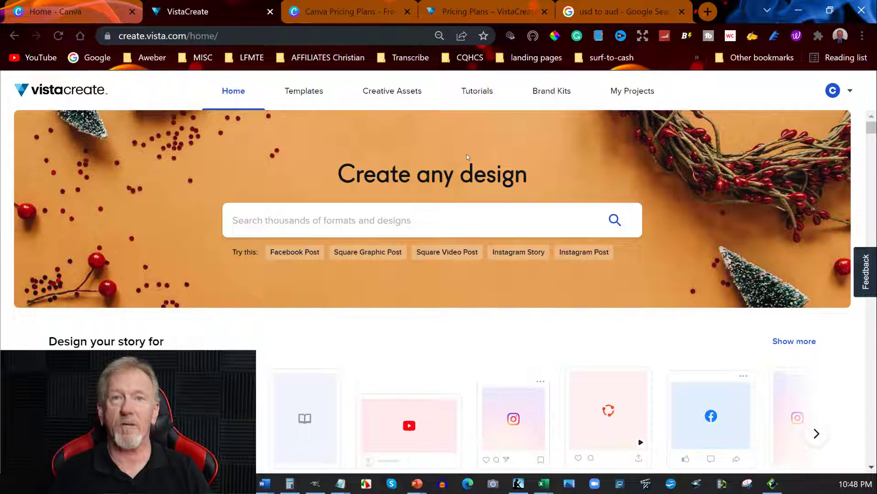
Return to Canva's home page and page the suggested design types to Resume, T-Shirt and Pinterest Pin
{"action": "left_click", "coordinate": [50, 9]}
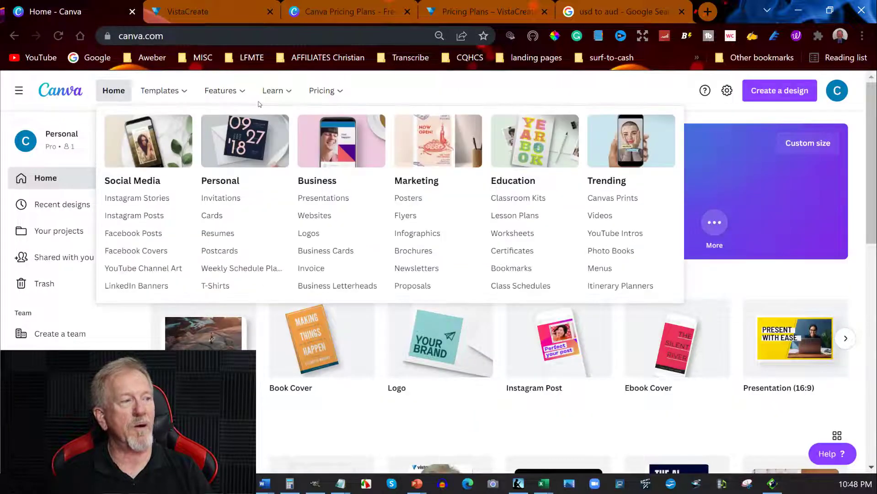
{"action": "mouse_move", "coordinate": [220, 91]}
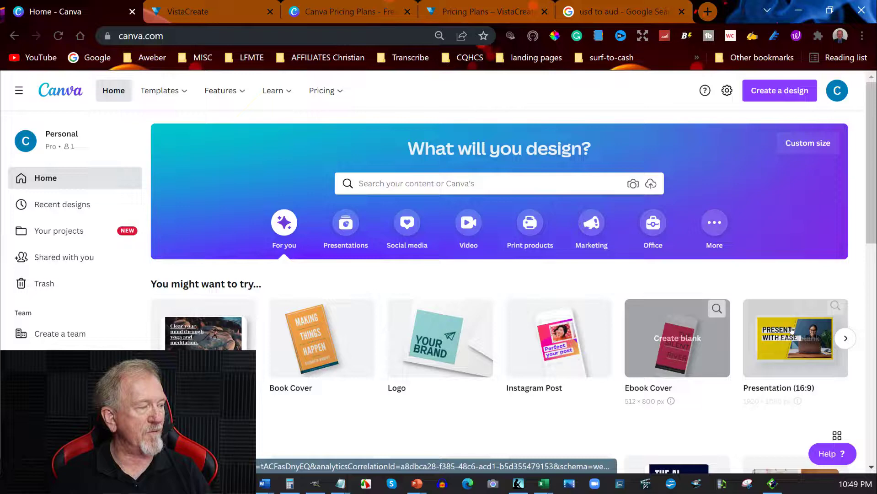
{"action": "left_click", "coordinate": [846, 338]}
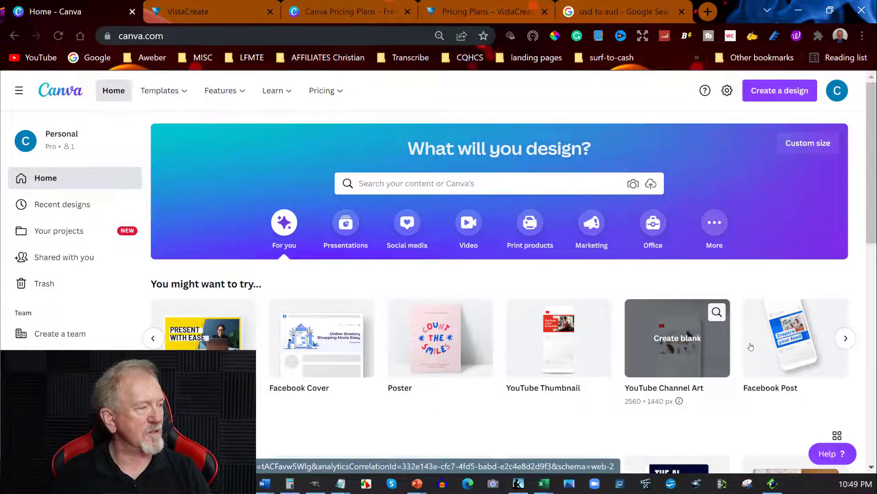
{"action": "left_click", "coordinate": [844, 338]}
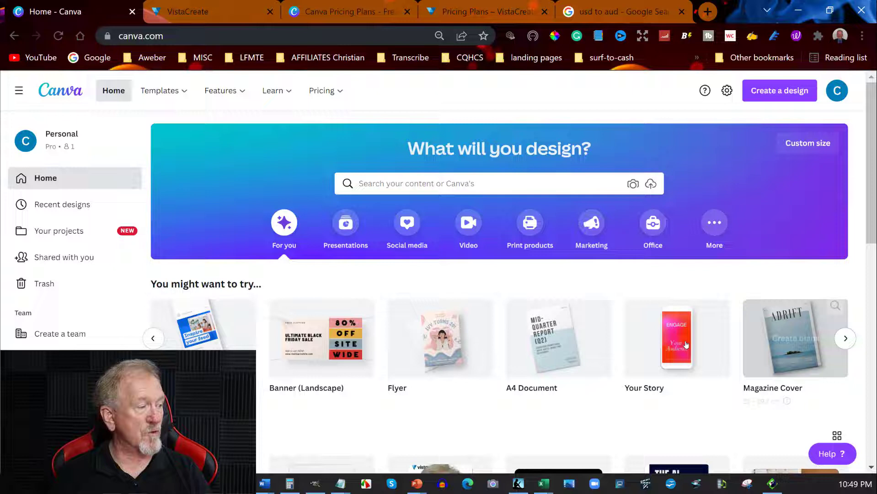
{"action": "left_click", "coordinate": [849, 344]}
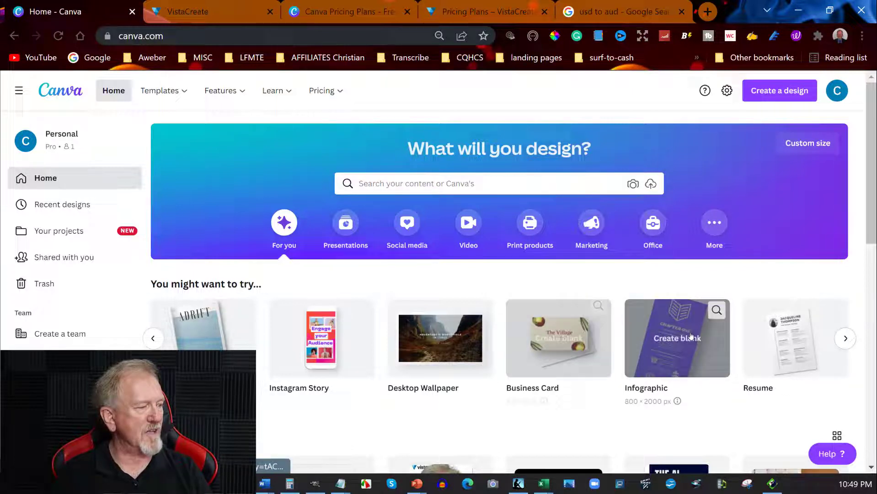
{"action": "left_click", "coordinate": [845, 338]}
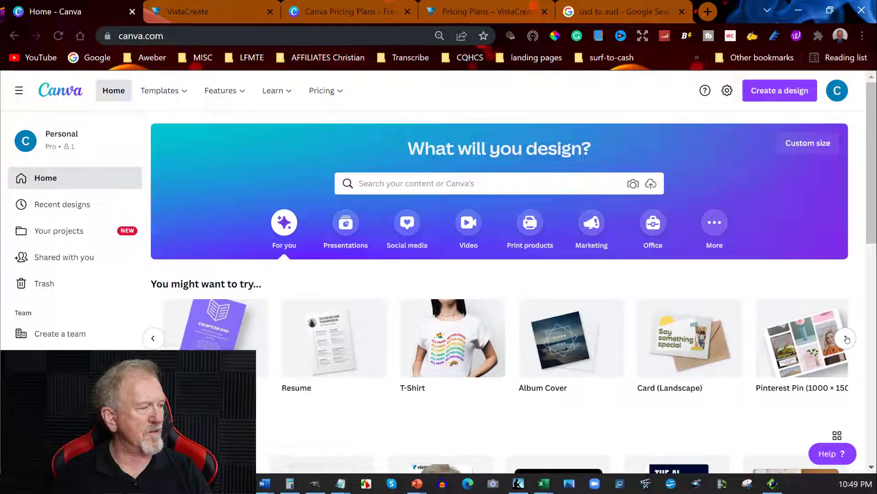
{"action": "left_click", "coordinate": [846, 339]}
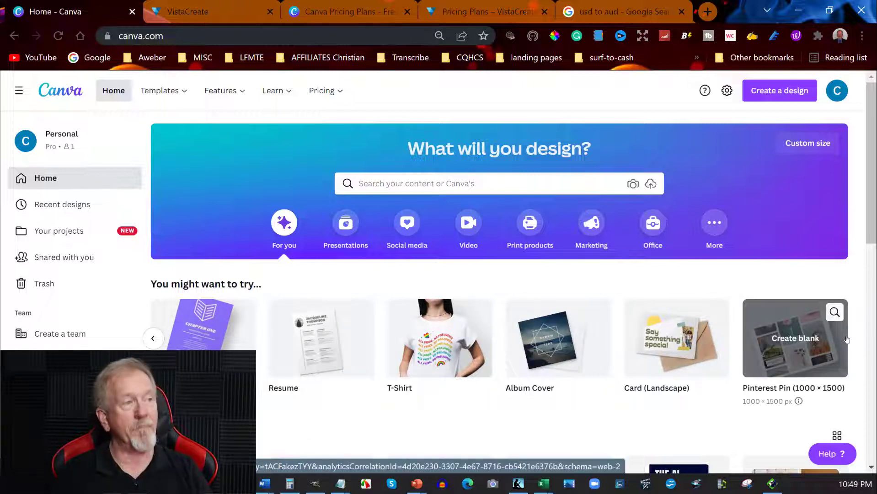
In VistaCreate, page through the Design your story for row to its end, then open Show more
{"action": "left_click", "coordinate": [215, 11]}
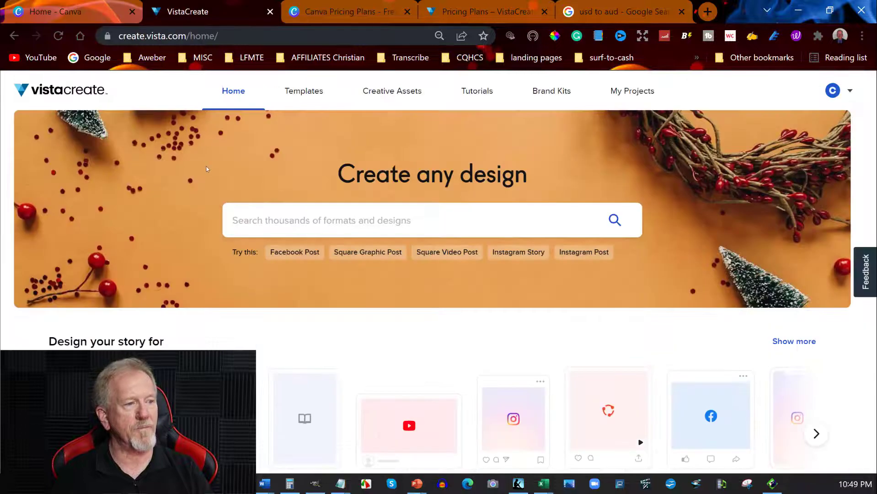
{"action": "scroll", "coordinate": [209, 169], "scroll_direction": "down", "scroll_amount": 3}
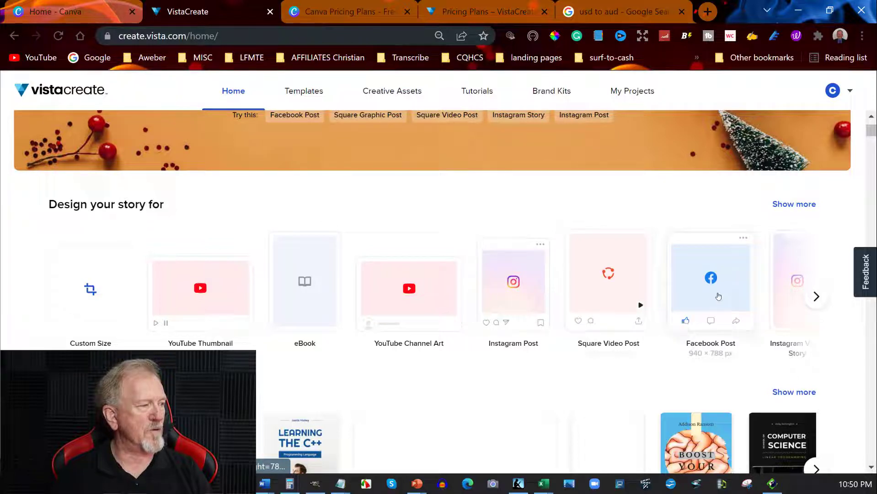
{"action": "left_click", "coordinate": [819, 296]}
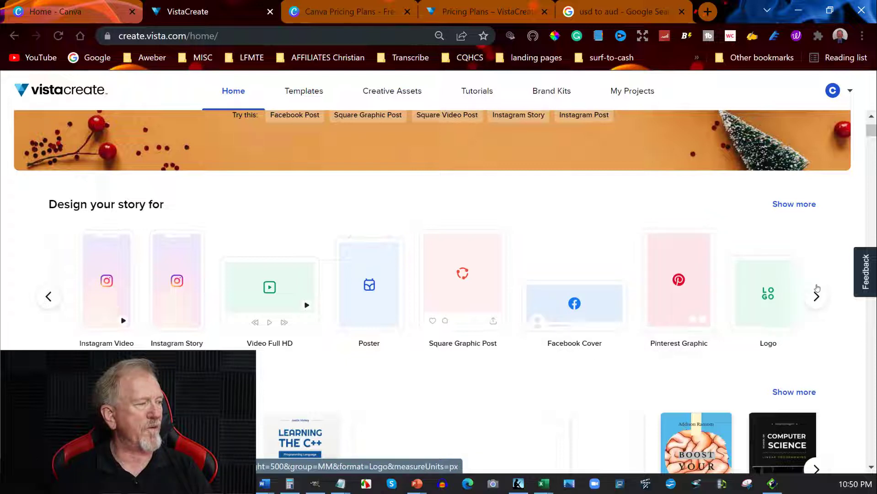
{"action": "left_click", "coordinate": [816, 296]}
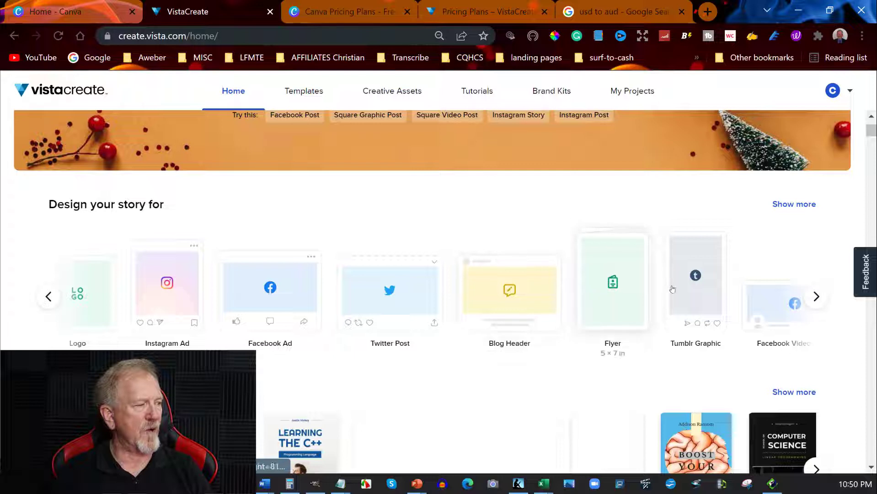
{"action": "left_click", "coordinate": [818, 297]}
{"action": "left_click", "coordinate": [816, 297]}
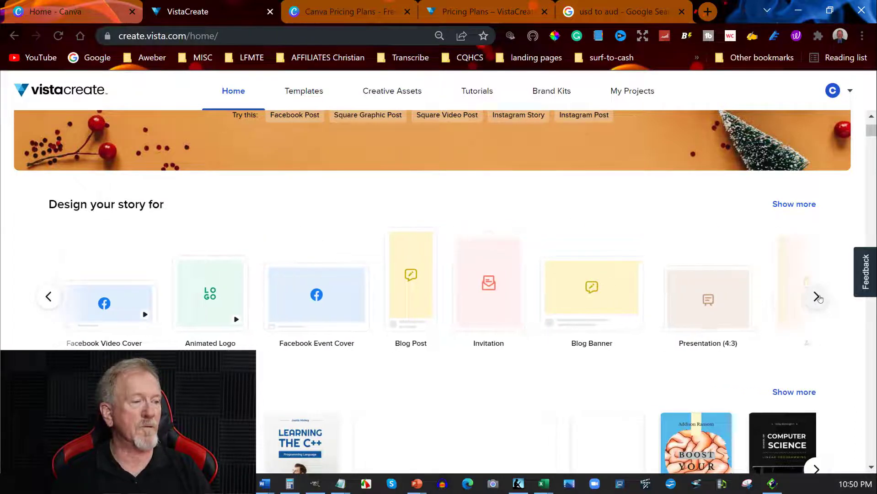
{"action": "left_click", "coordinate": [818, 298]}
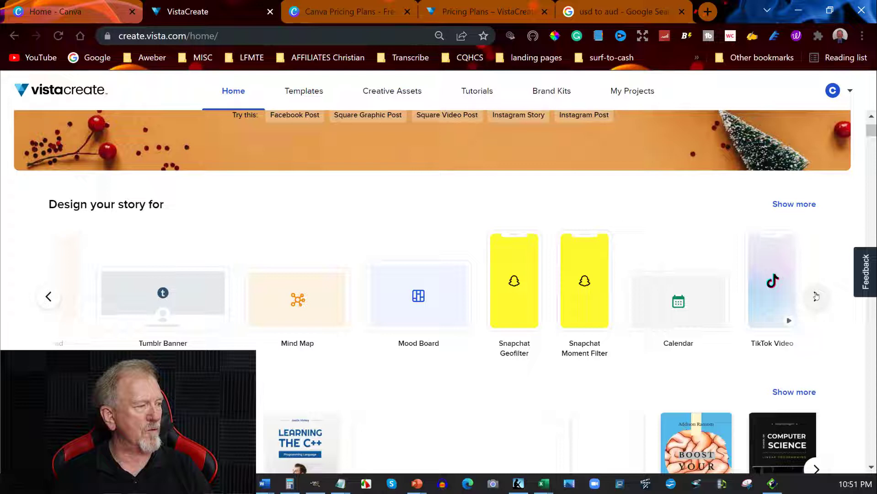
{"action": "left_click", "coordinate": [817, 296]}
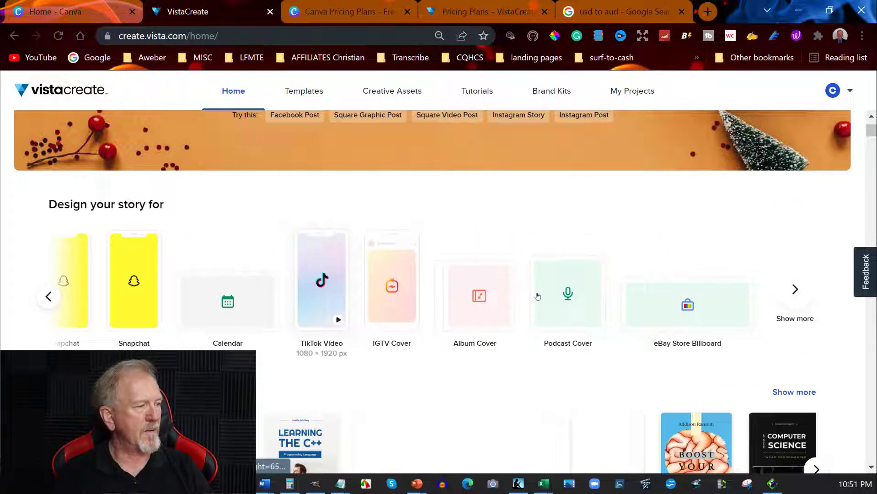
{"action": "left_click", "coordinate": [804, 296]}
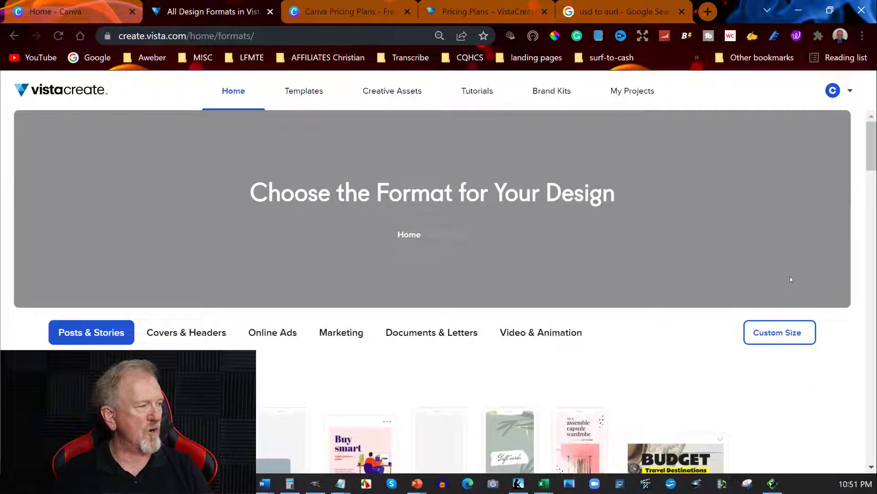
Leave the formats page for the VistaCreate home page and scroll to the YouTube Thumbnail format
{"action": "scroll", "coordinate": [534, 201], "scroll_direction": "down", "scroll_amount": 5}
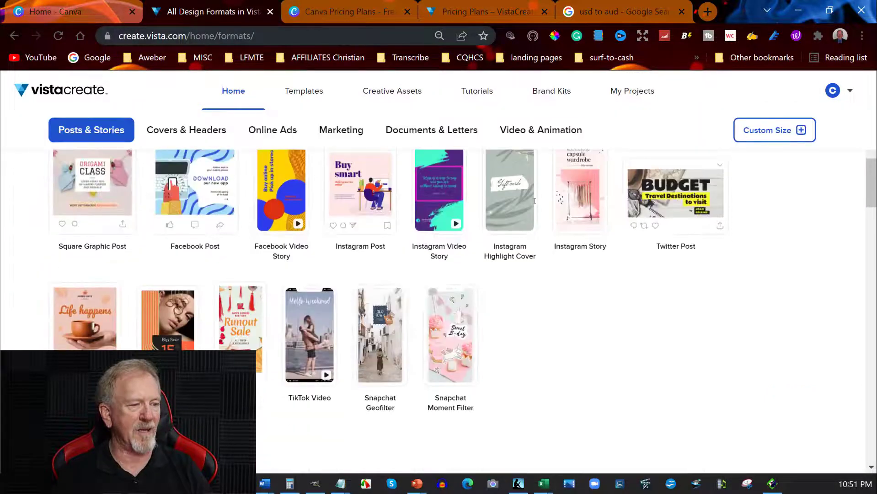
{"action": "scroll", "coordinate": [534, 200], "scroll_direction": "up", "scroll_amount": 3}
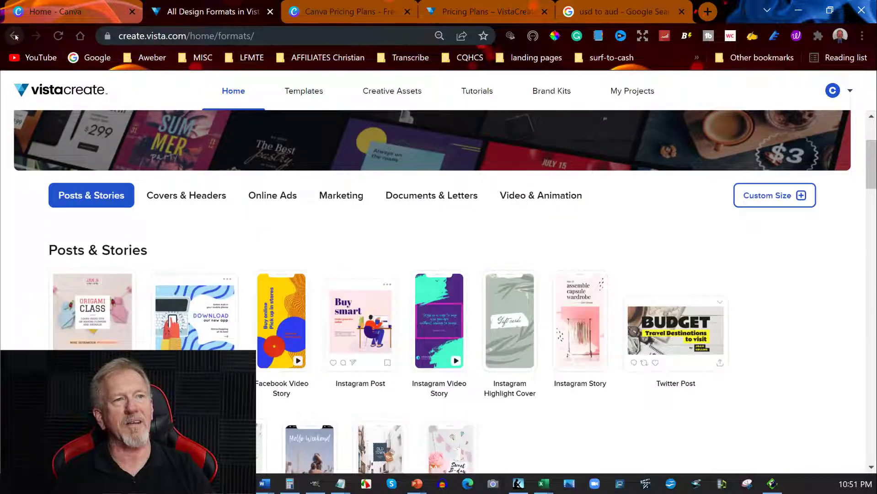
{"action": "left_click", "coordinate": [14, 36]}
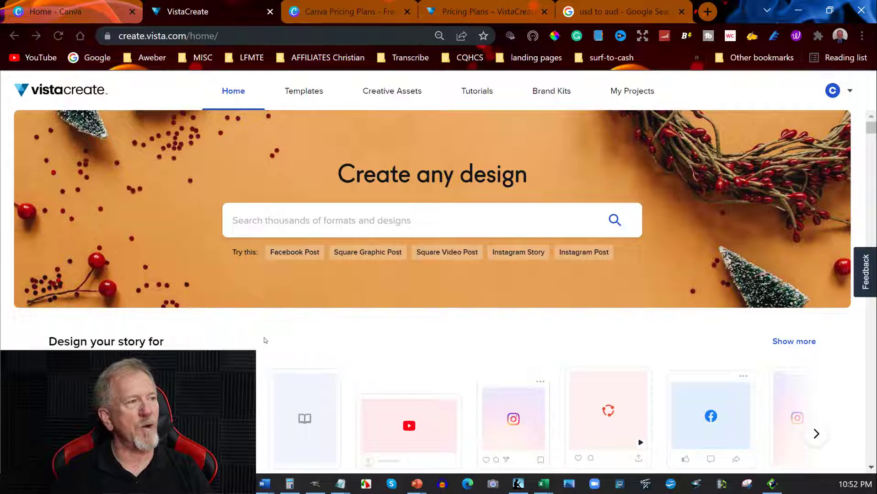
{"action": "scroll", "coordinate": [249, 329], "scroll_direction": "down", "scroll_amount": 3}
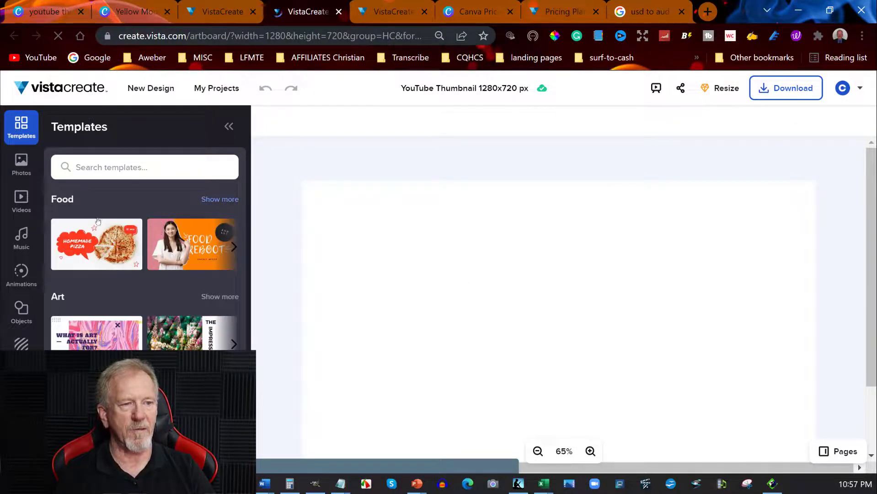
Apply the orange OMG Halloween template from the Templates panel to the blank thumbnail
{"action": "scroll", "coordinate": [184, 257], "scroll_direction": "down", "scroll_amount": 2}
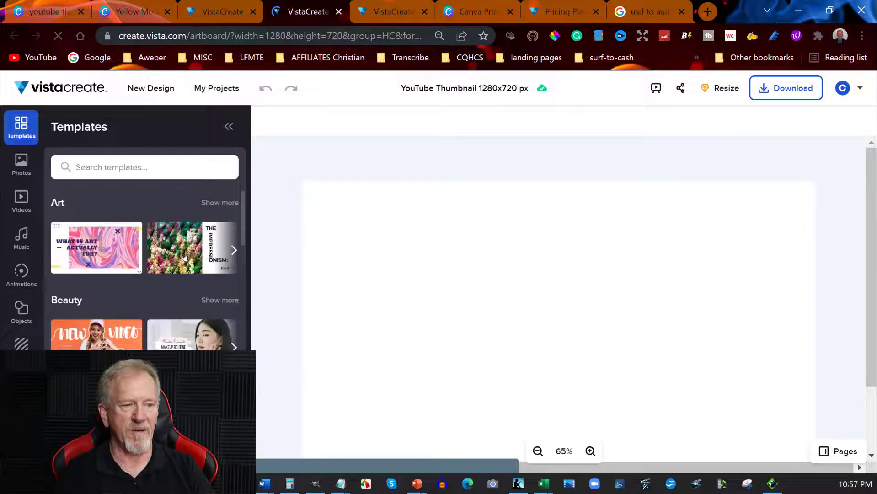
{"action": "scroll", "coordinate": [184, 257], "scroll_direction": "down", "scroll_amount": 15}
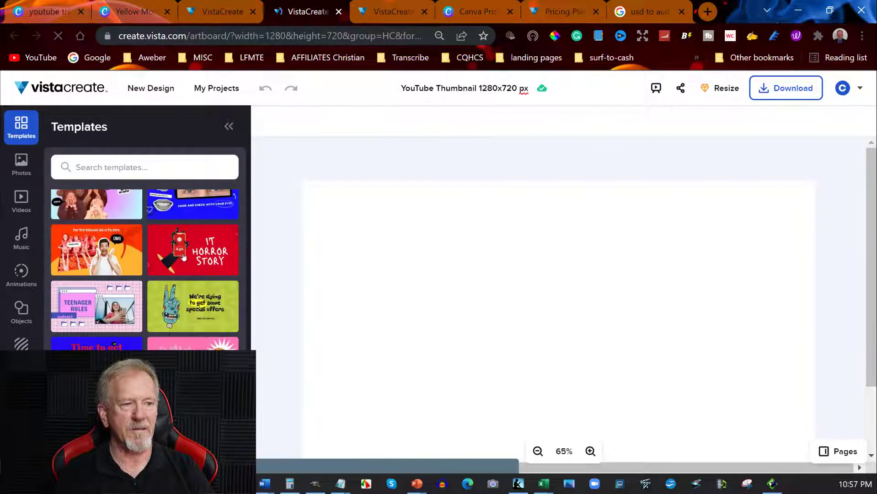
{"action": "scroll", "coordinate": [183, 257], "scroll_direction": "down", "scroll_amount": 1}
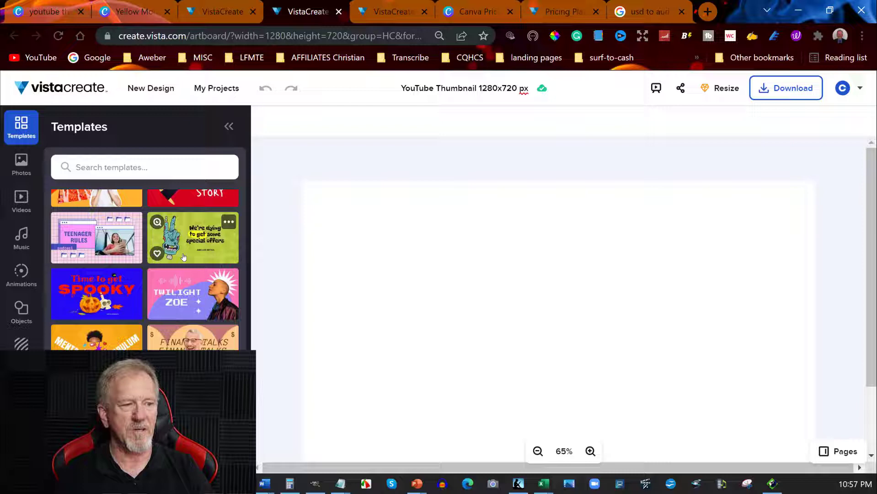
{"action": "scroll", "coordinate": [183, 257], "scroll_direction": "up", "scroll_amount": 3}
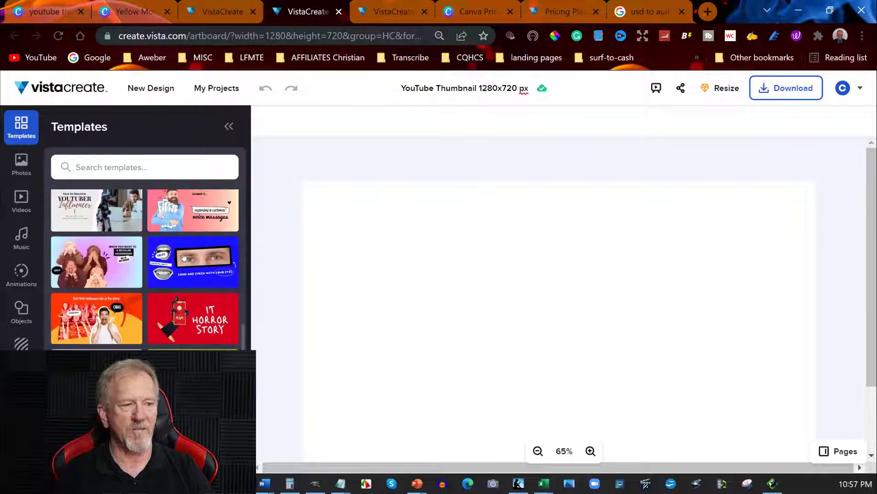
{"action": "left_click", "coordinate": [89, 323]}
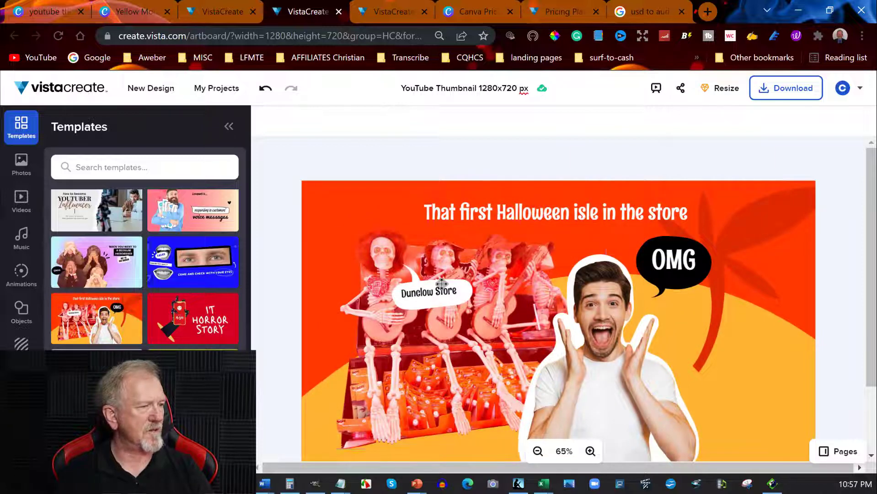
Delete the skeleton photo and its empty frame from the thumbnail
{"action": "left_click", "coordinate": [374, 254]}
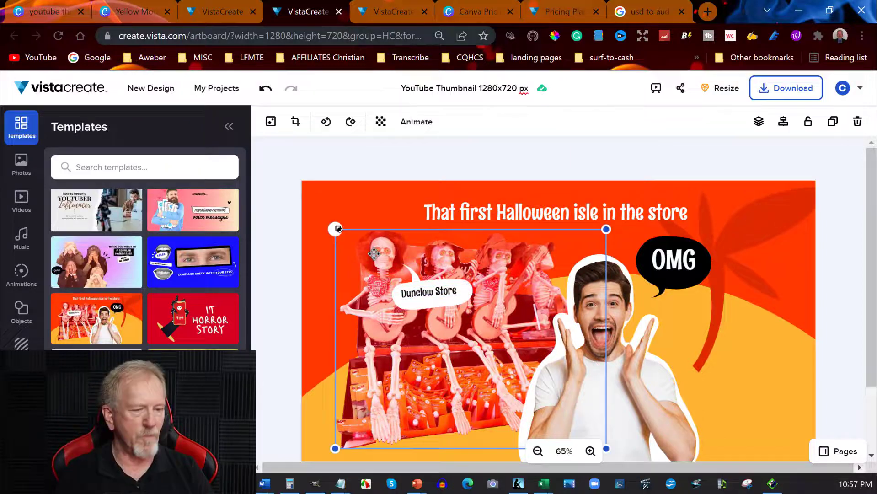
{"action": "key", "text": "Delete"}
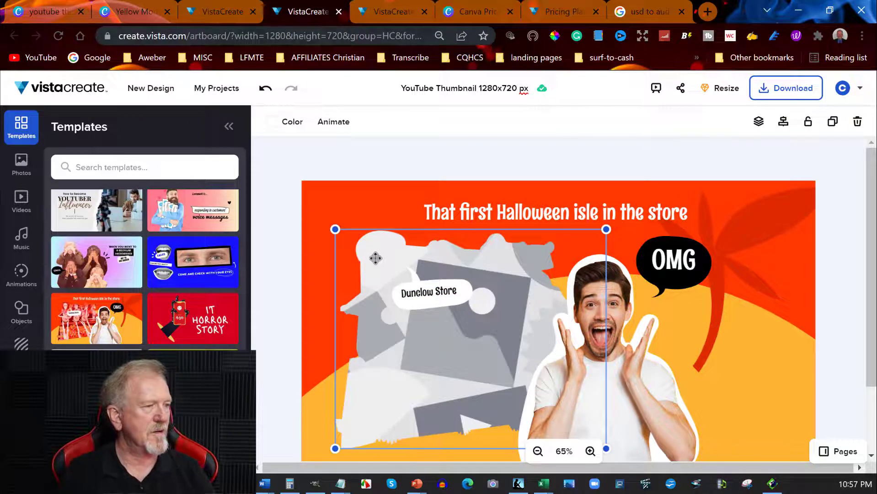
{"action": "key", "text": "Delete"}
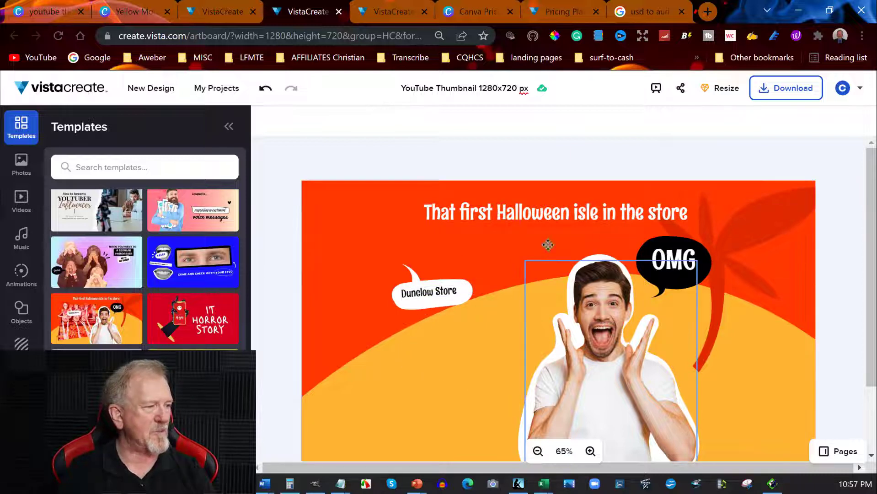
Delete the excited man photo and its empty man-shaped placeholder
{"action": "left_click", "coordinate": [596, 367]}
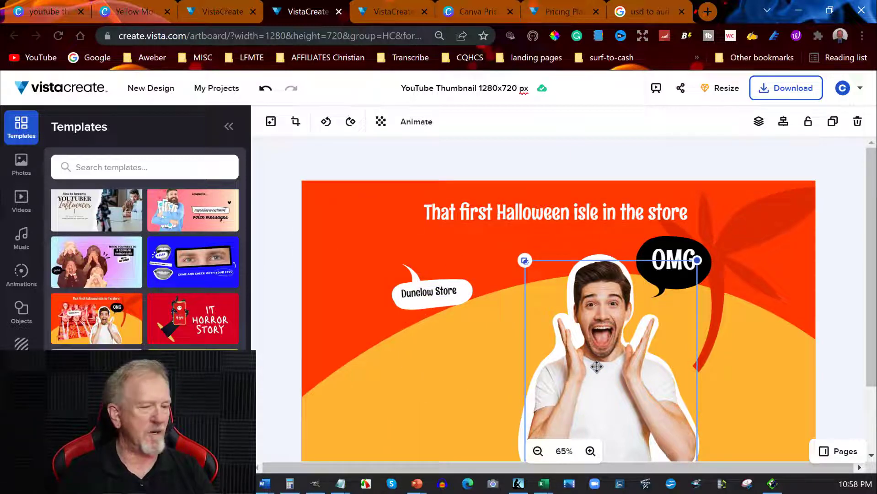
{"action": "key", "text": "Delete"}
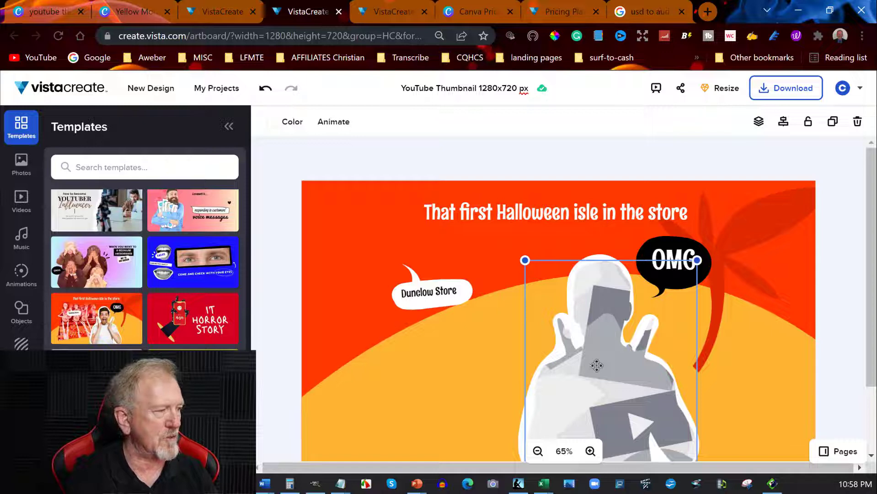
{"action": "left_click", "coordinate": [597, 367]}
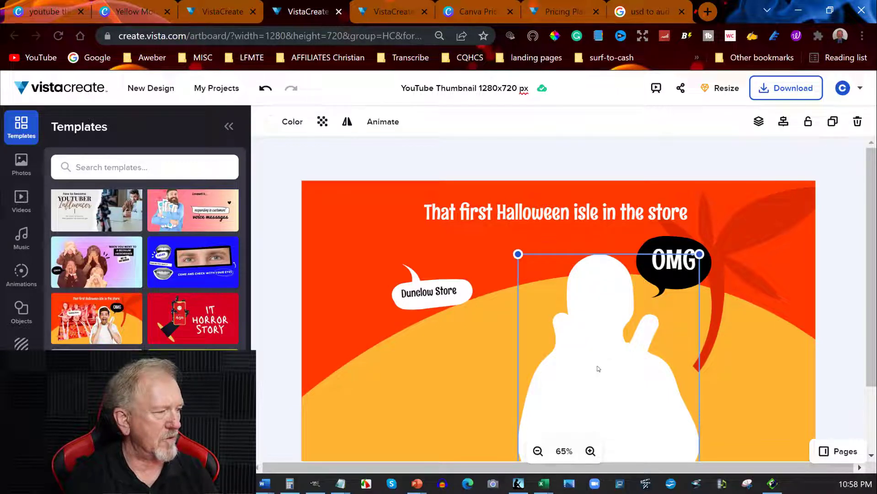
{"action": "key", "text": "Delete"}
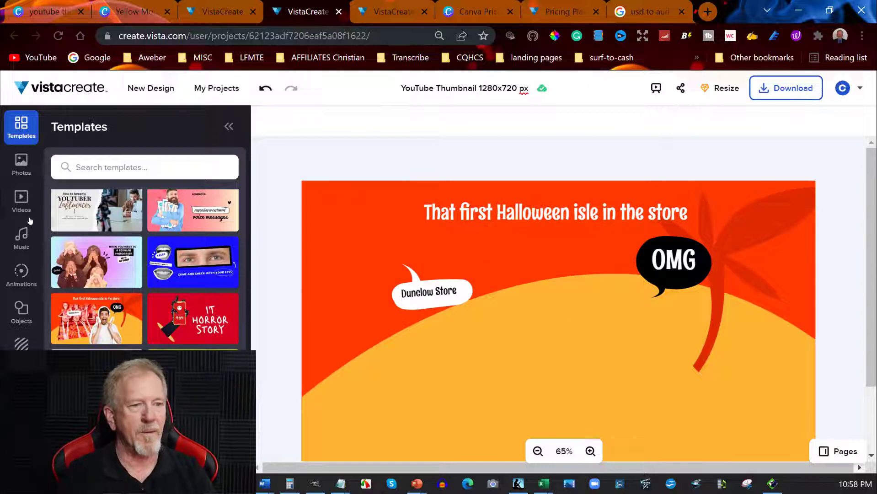
{"action": "scroll", "coordinate": [21, 229], "scroll_direction": "down", "scroll_amount": 2}
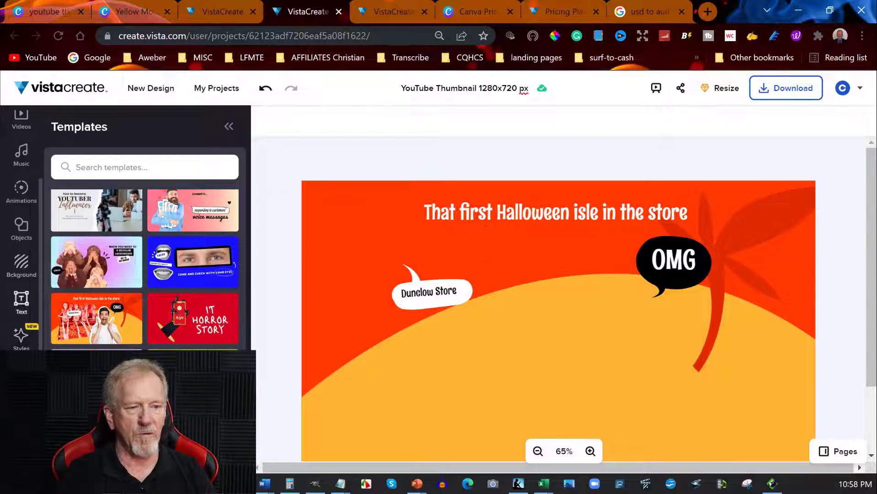
Add the man cut-out from My Files uploads, enlarge it, and place it right beneath the OMG bubble
{"action": "left_click", "coordinate": [21, 451]}
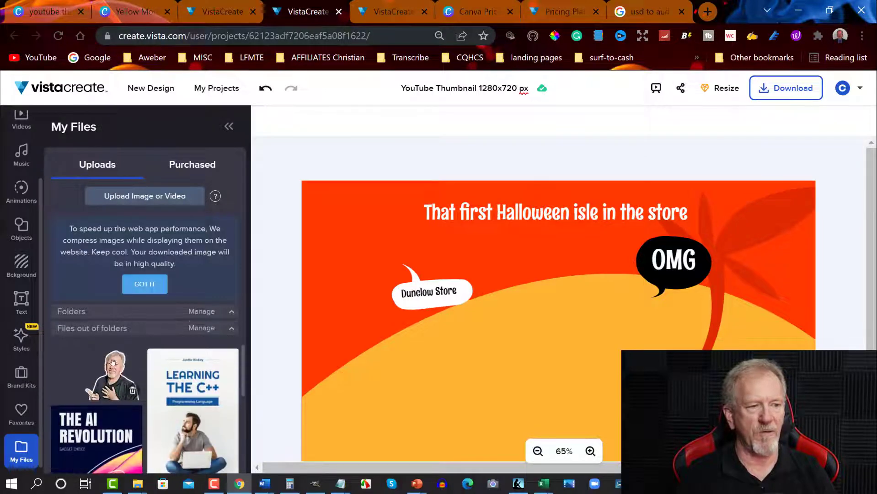
{"action": "left_click", "coordinate": [112, 372]}
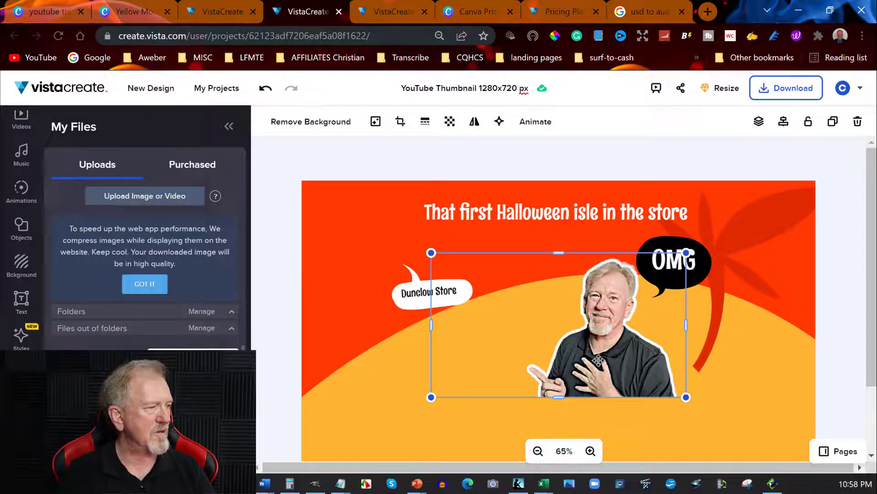
{"action": "left_click_drag", "start_coordinate": [598, 361], "coordinate": [599, 367]}
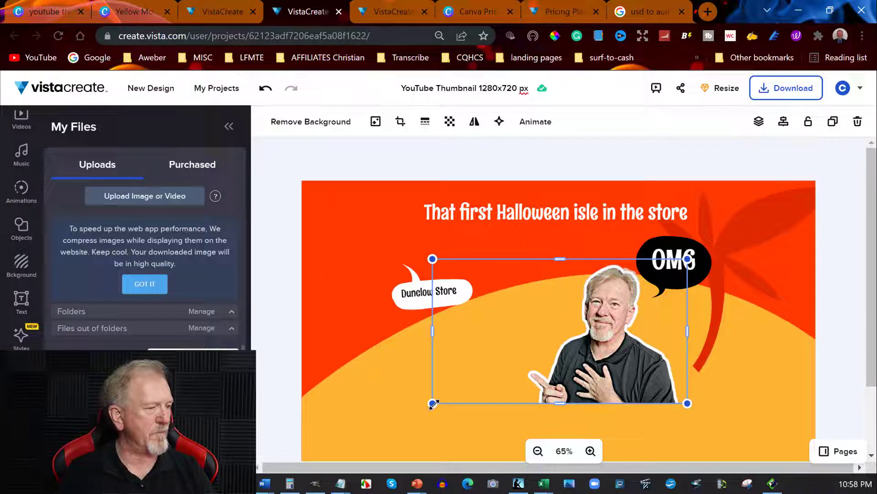
{"action": "left_click_drag", "start_coordinate": [432, 403], "coordinate": [333, 476]}
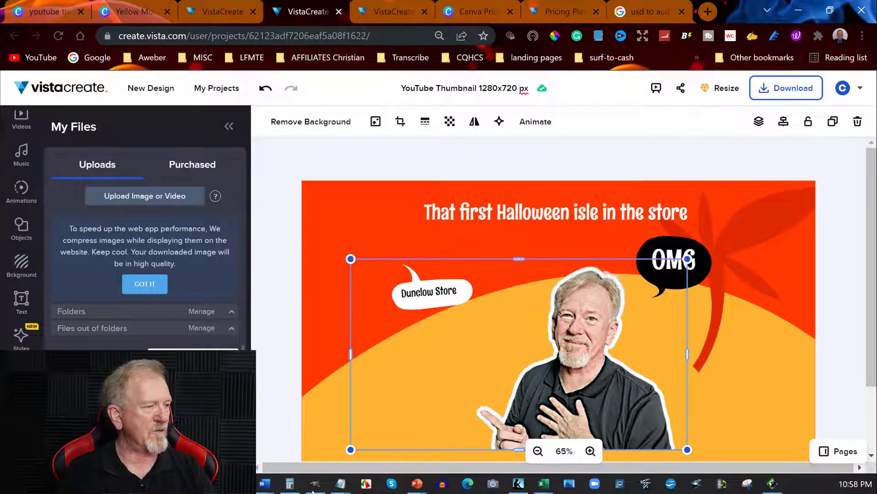
{"action": "left_click_drag", "start_coordinate": [562, 367], "coordinate": [598, 381]}
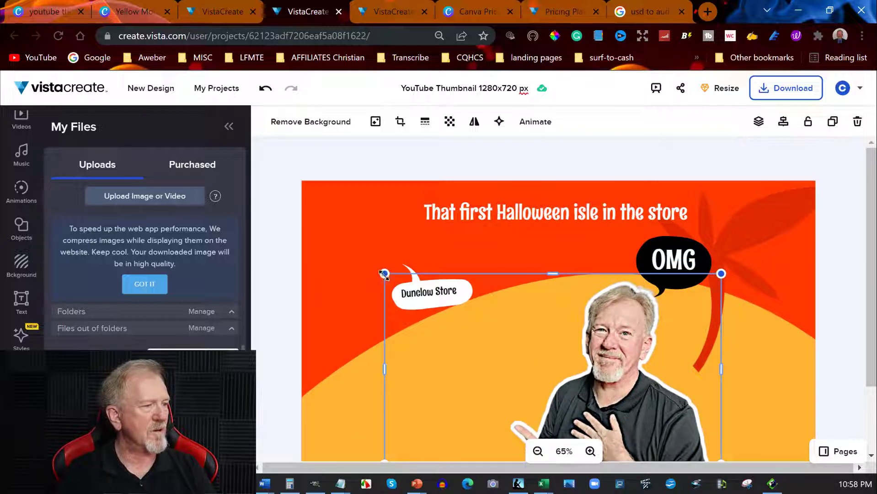
{"action": "left_click_drag", "start_coordinate": [384, 273], "coordinate": [303, 228]}
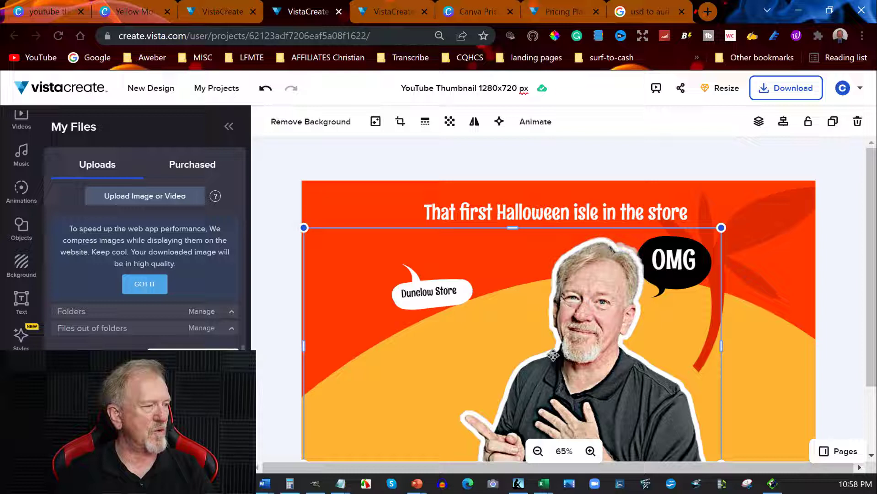
{"action": "left_click_drag", "start_coordinate": [571, 369], "coordinate": [579, 362]}
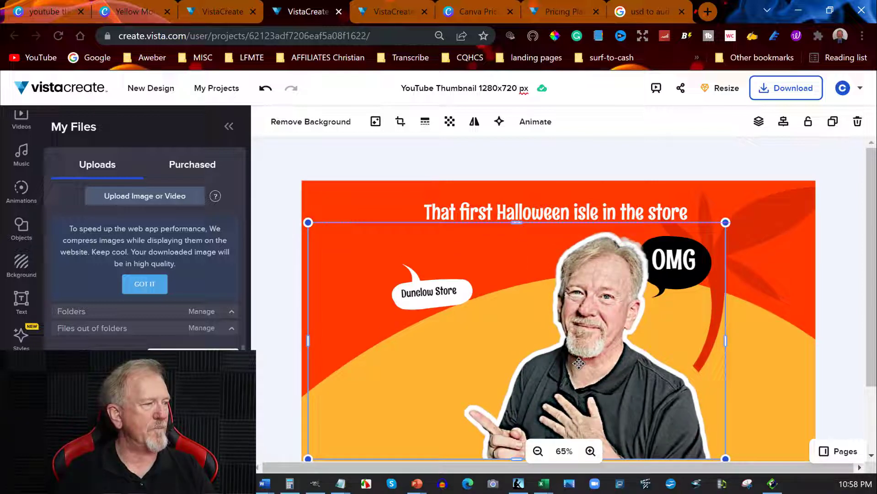
{"action": "left_click", "coordinate": [592, 160]}
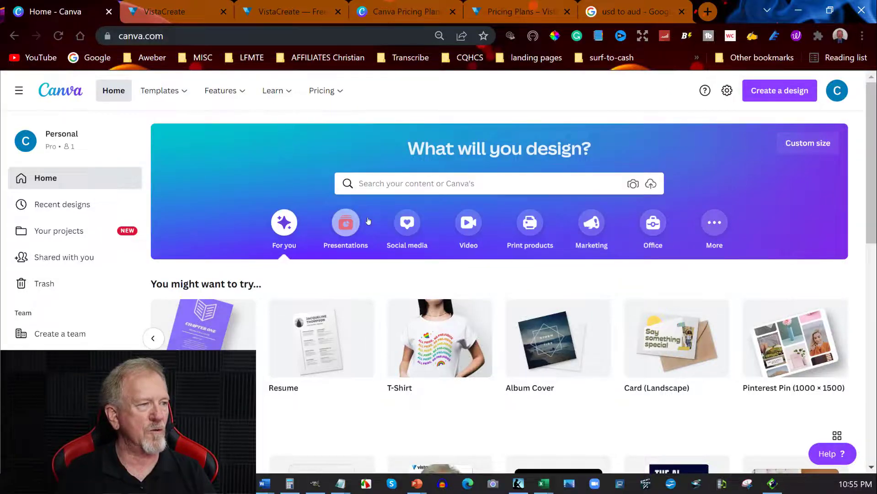
Search Canva's home page for YouTube thumbnail templates
{"action": "left_click", "coordinate": [388, 182]}
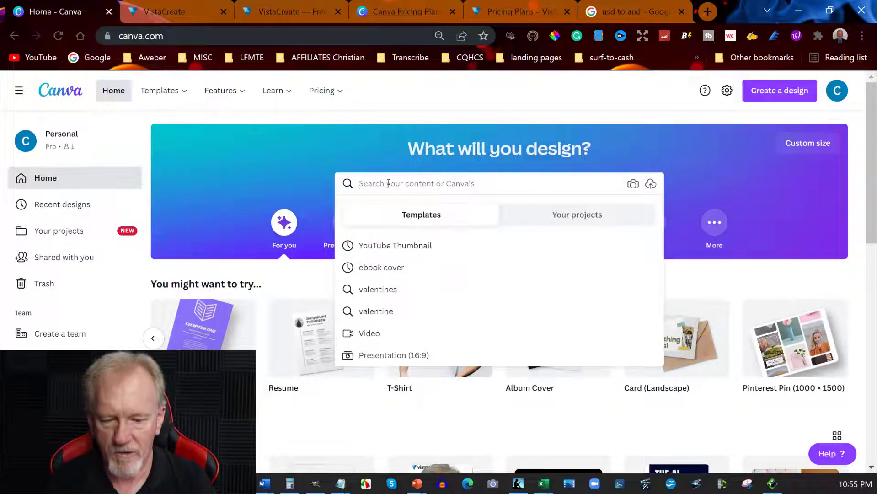
{"action": "type", "text": "Youtube thumbnail"}
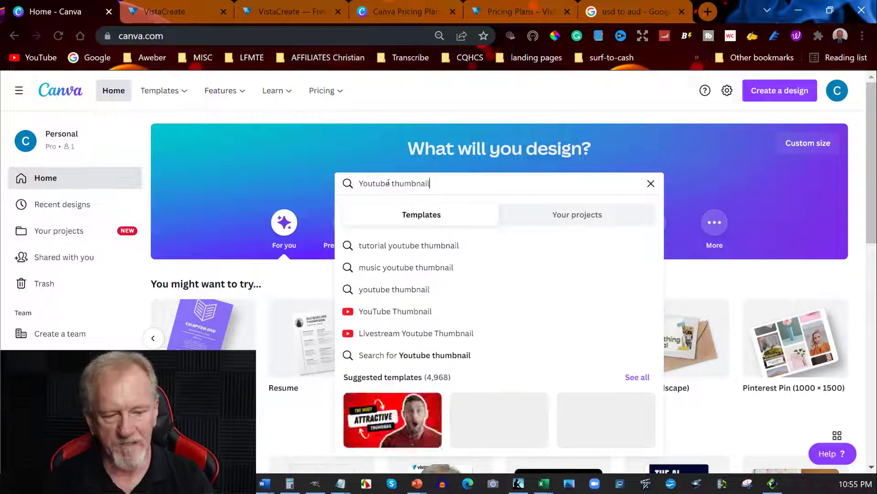
{"action": "key", "text": "Return"}
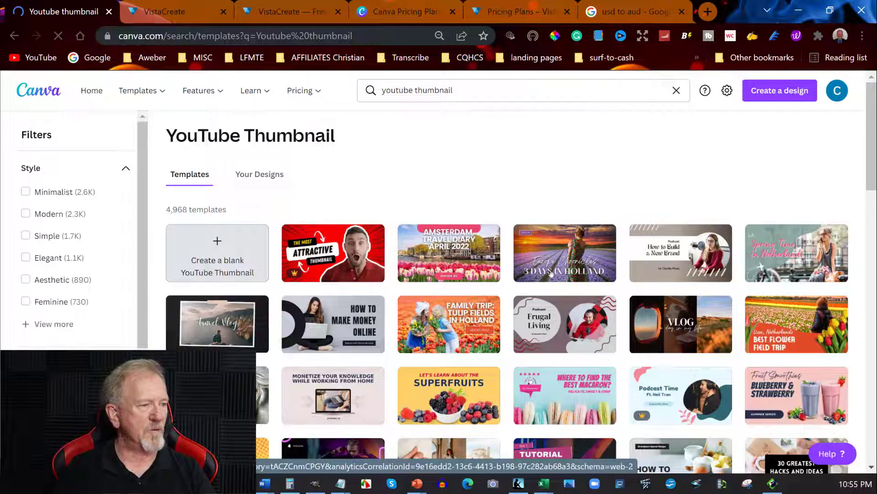
Browse the YouTube thumbnail results and filter them to the Modern style
{"action": "scroll", "coordinate": [583, 282], "scroll_direction": "down", "scroll_amount": 8}
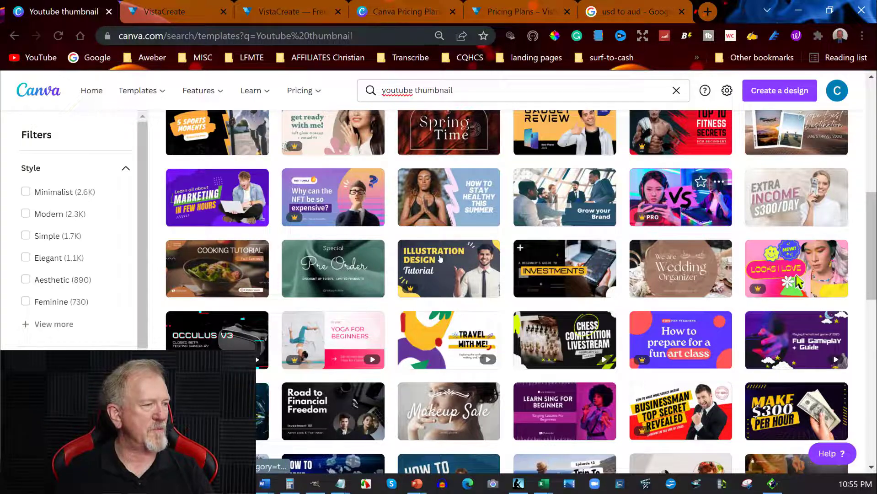
{"action": "scroll", "coordinate": [439, 259], "scroll_direction": "down", "scroll_amount": 8}
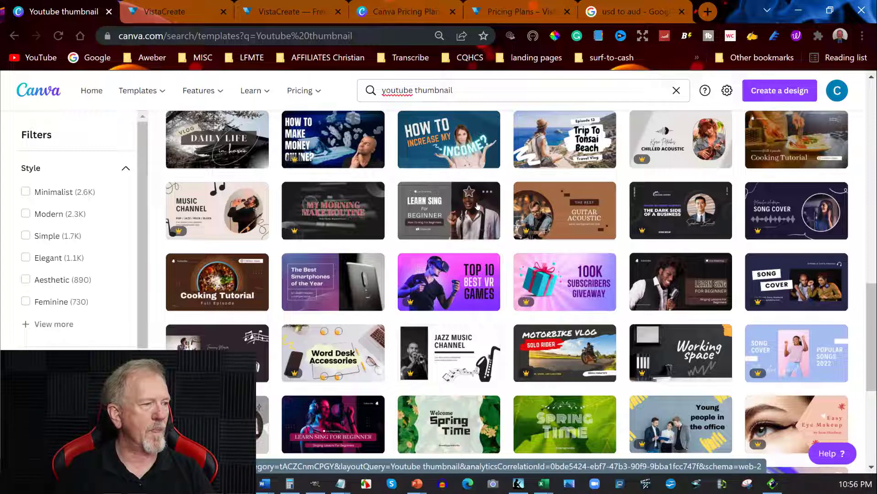
{"action": "scroll", "coordinate": [477, 202], "scroll_direction": "down", "scroll_amount": 3}
{"action": "scroll", "coordinate": [474, 203], "scroll_direction": "down", "scroll_amount": 5}
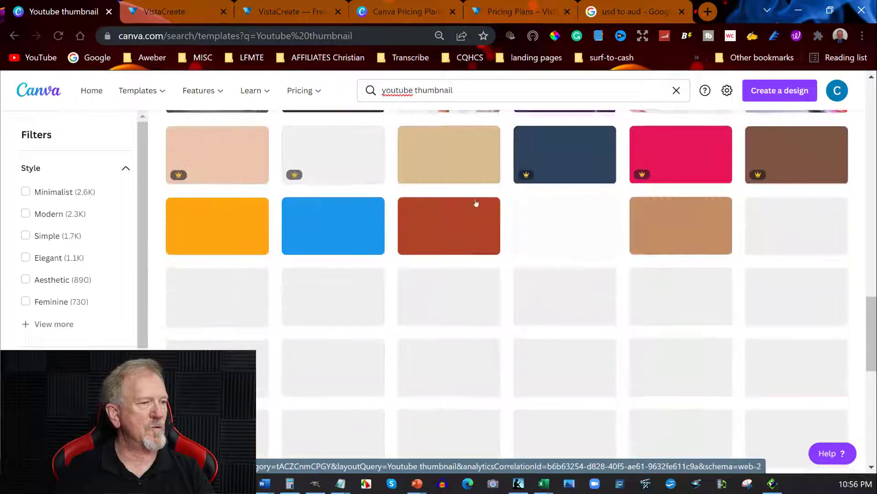
{"action": "scroll", "coordinate": [458, 201], "scroll_direction": "up", "scroll_amount": 9}
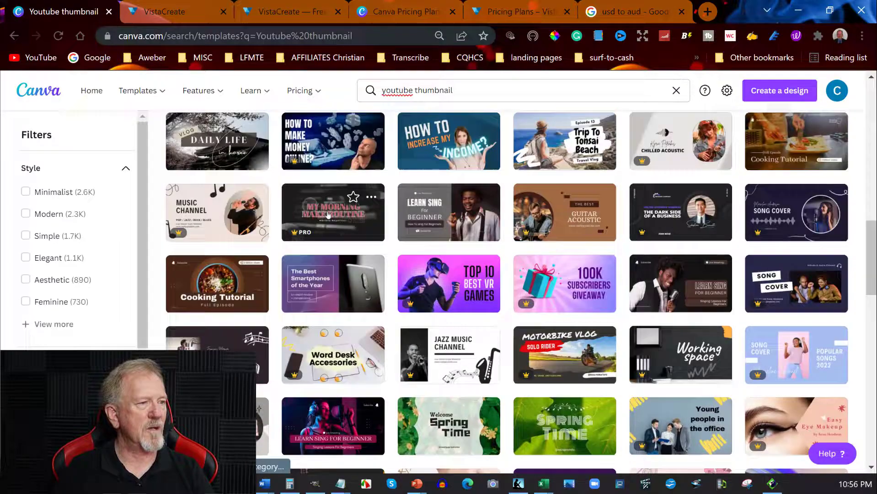
{"action": "scroll", "coordinate": [325, 221], "scroll_direction": "up", "scroll_amount": 3}
{"action": "scroll", "coordinate": [321, 220], "scroll_direction": "up", "scroll_amount": 8}
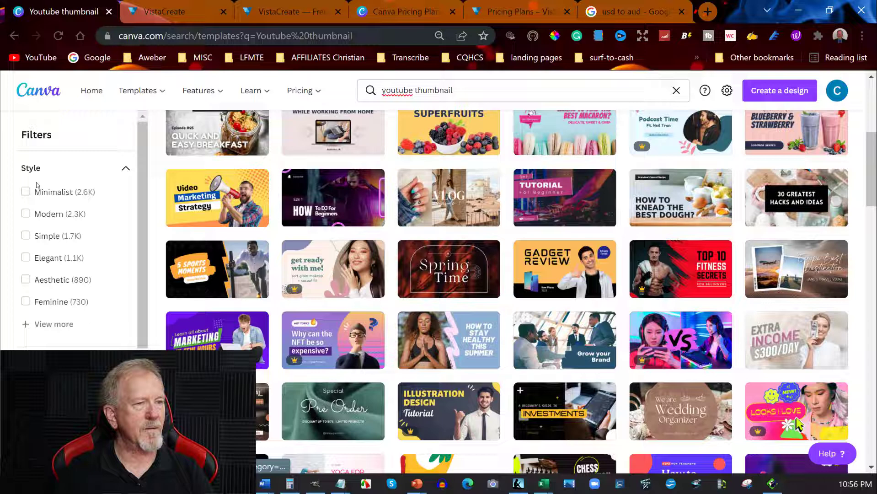
{"action": "left_click", "coordinate": [24, 214]}
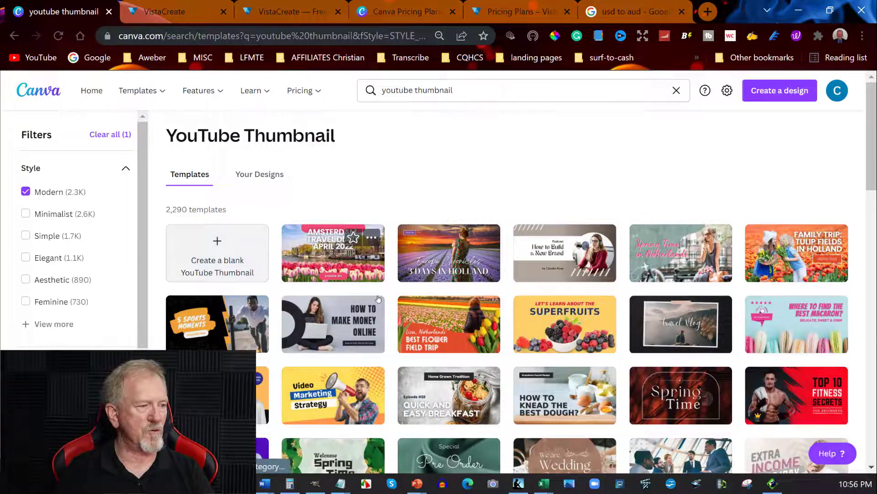
{"action": "scroll", "coordinate": [361, 260], "scroll_direction": "down", "scroll_amount": 3}
{"action": "scroll", "coordinate": [351, 253], "scroll_direction": "down", "scroll_amount": 2}
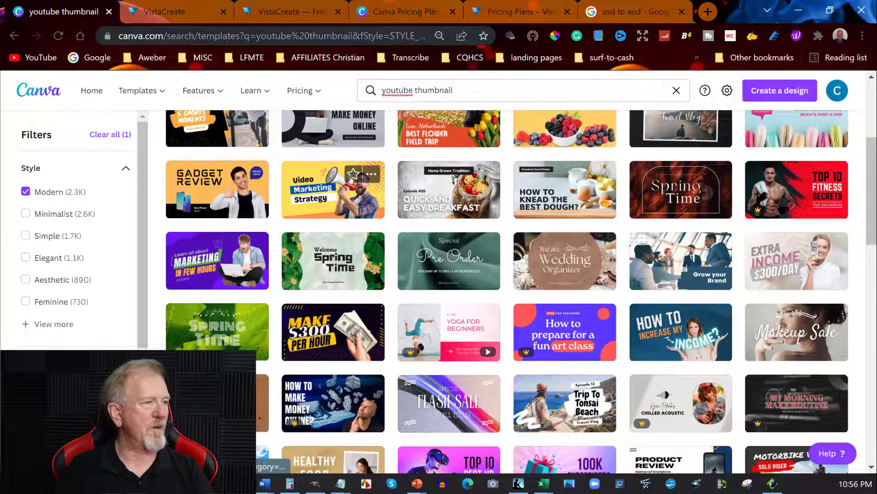
Open the Video Marketing Strategy template and delete its megaphone man photo
{"action": "left_click", "coordinate": [360, 194]}
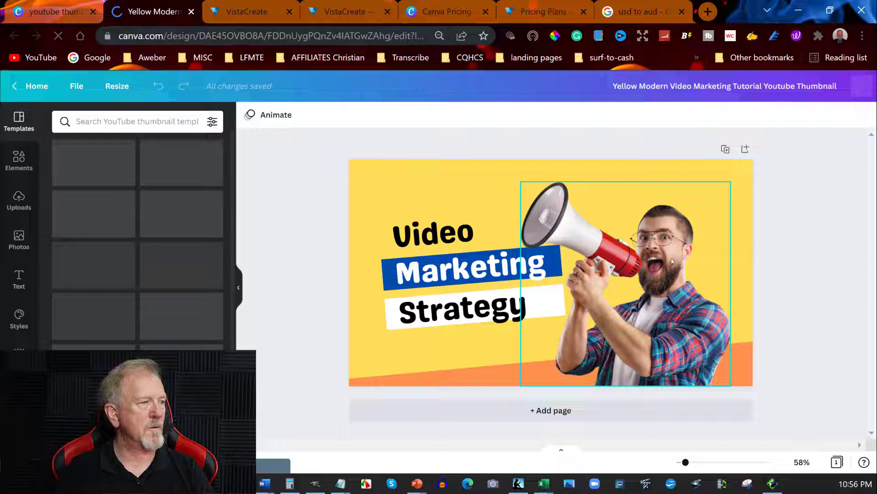
{"action": "left_click_drag", "start_coordinate": [646, 267], "coordinate": [655, 256]}
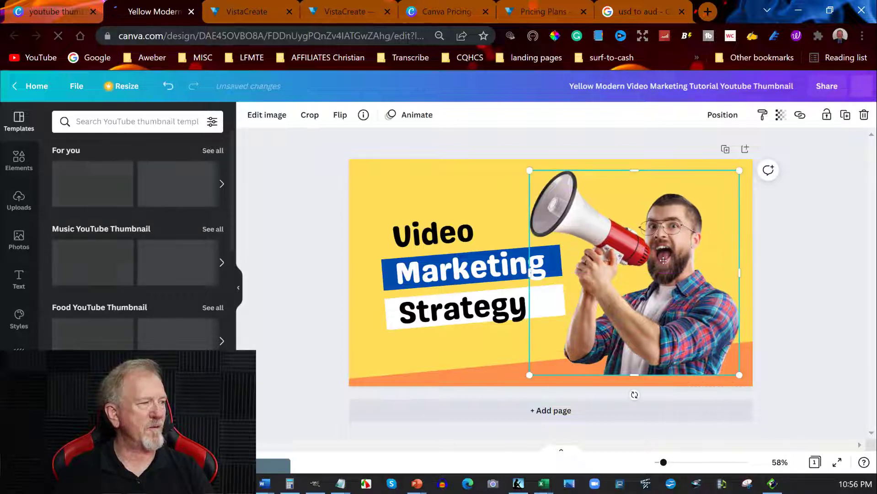
{"action": "key", "text": "Delete"}
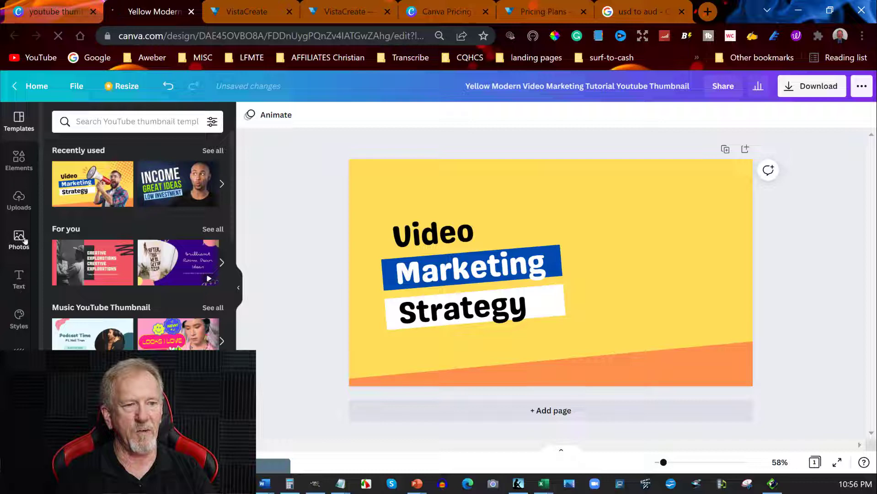
Add the thumbs-up portrait from Uploads, enlarged and placed in the bottom-right of the thumbnail
{"action": "left_click", "coordinate": [17, 198]}
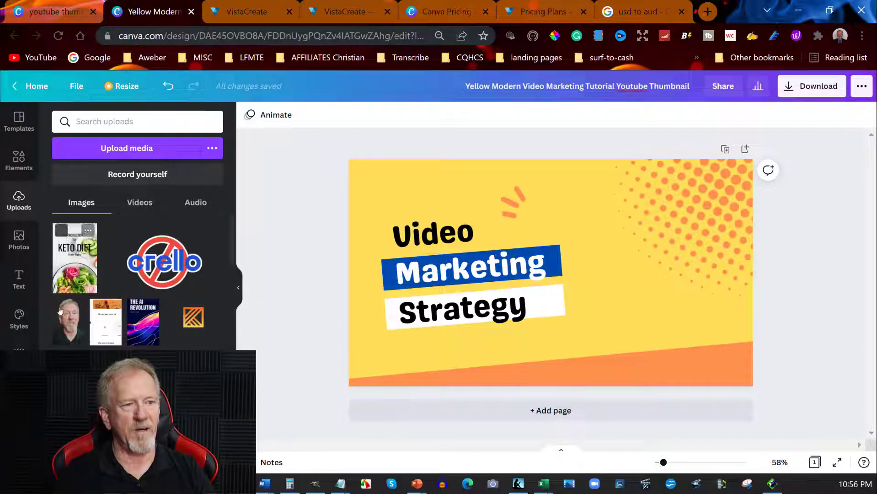
{"action": "scroll", "coordinate": [115, 265], "scroll_direction": "down", "scroll_amount": 5}
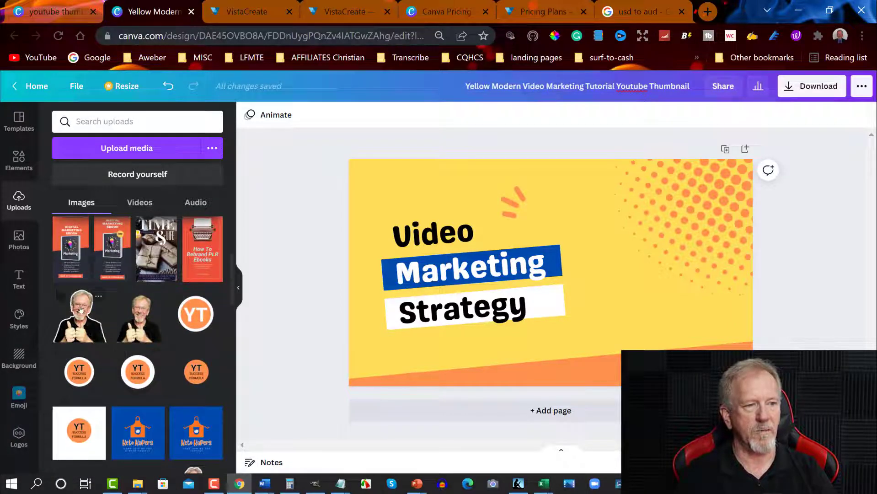
{"action": "left_click", "coordinate": [93, 299]}
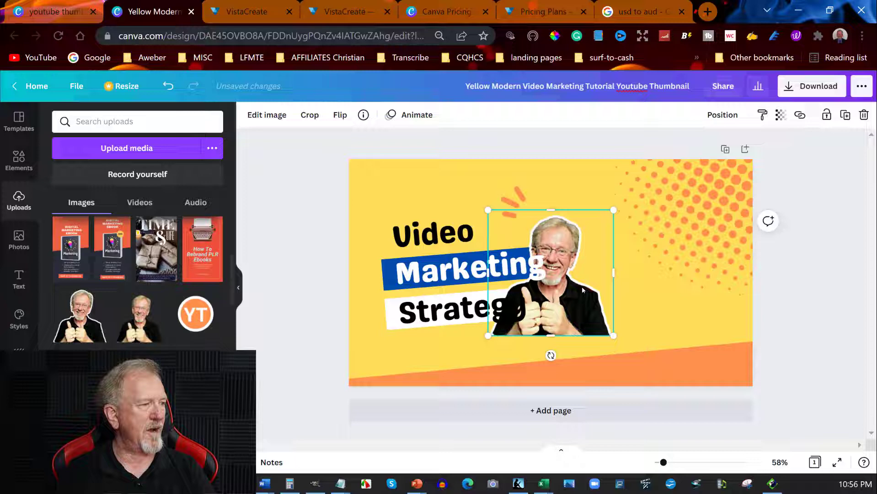
{"action": "left_click_drag", "start_coordinate": [581, 288], "coordinate": [725, 341]}
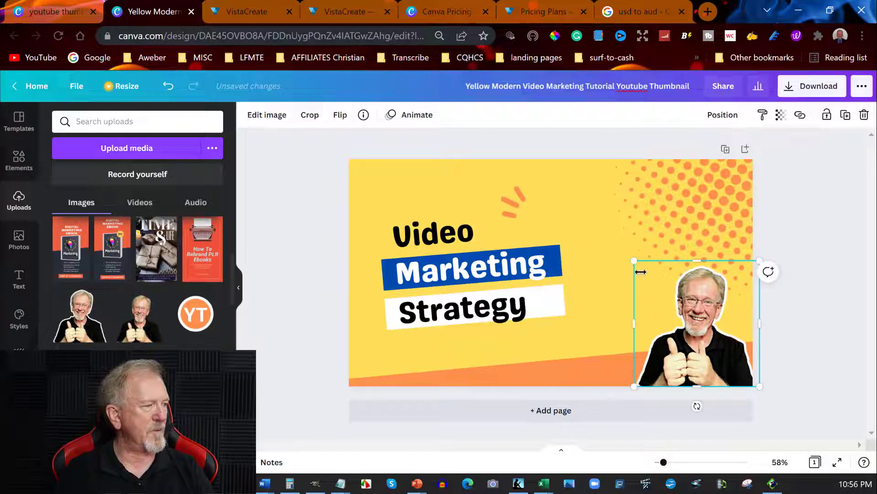
{"action": "left_click_drag", "start_coordinate": [631, 257], "coordinate": [514, 151]}
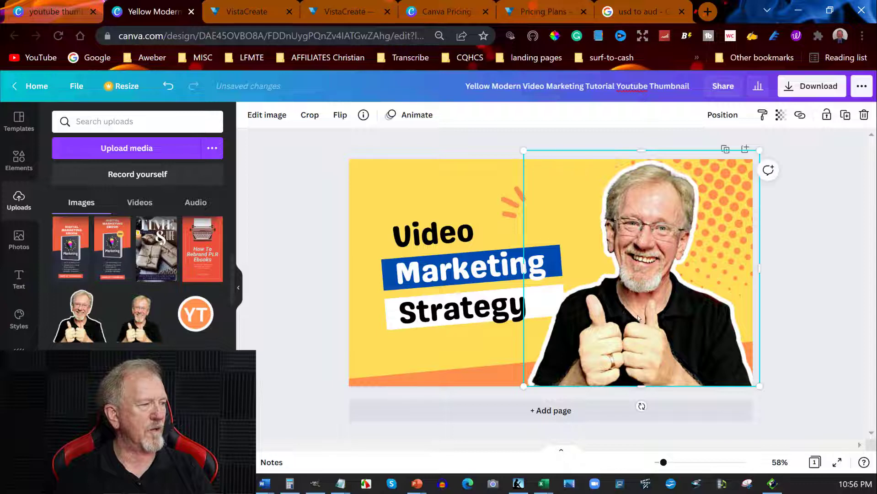
{"action": "left_click_drag", "start_coordinate": [637, 319], "coordinate": [645, 315]}
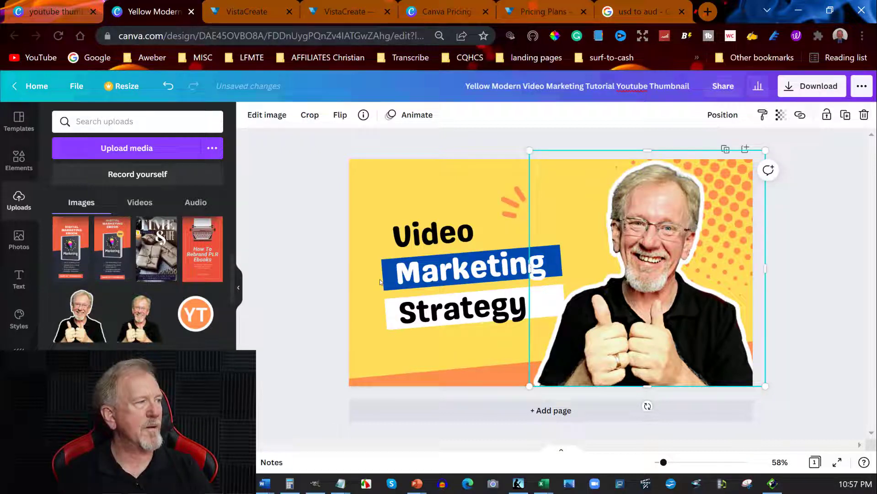
Select the Video and Strategy title text on the thumbnail, then deselect
{"action": "left_click", "coordinate": [421, 238]}
{"action": "left_click", "coordinate": [421, 238]}
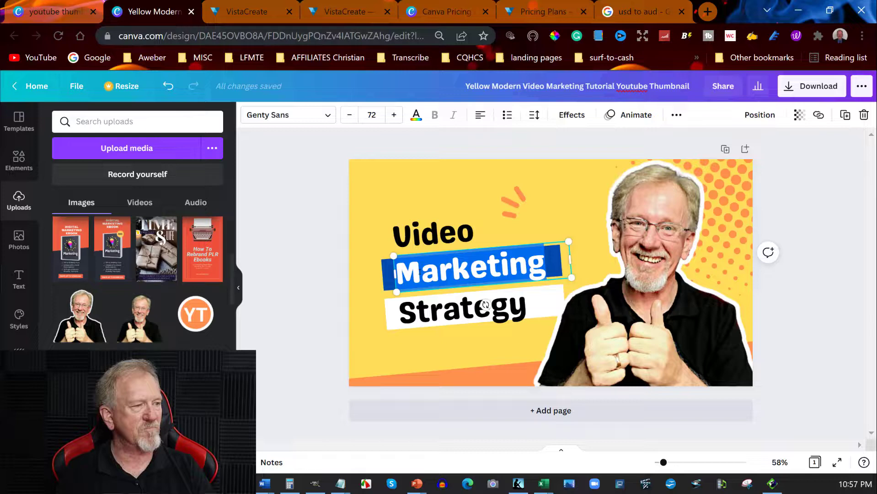
{"action": "double_click", "coordinate": [401, 295]}
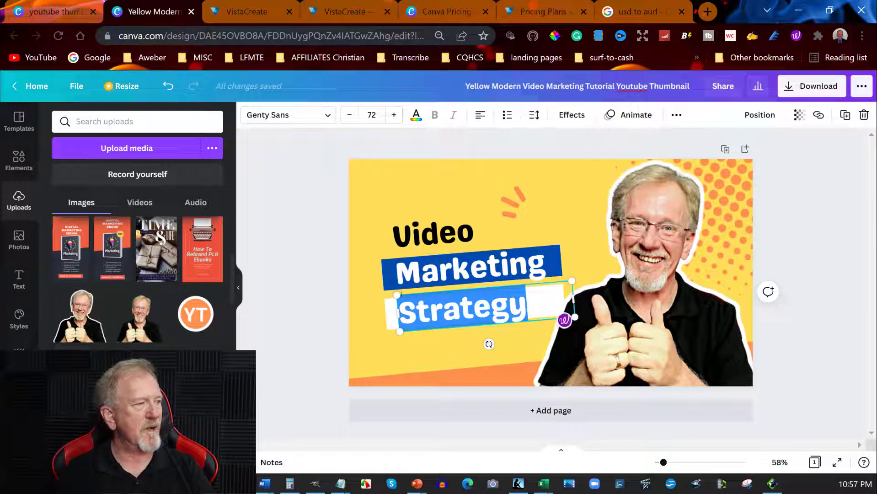
{"action": "left_click", "coordinate": [487, 343]}
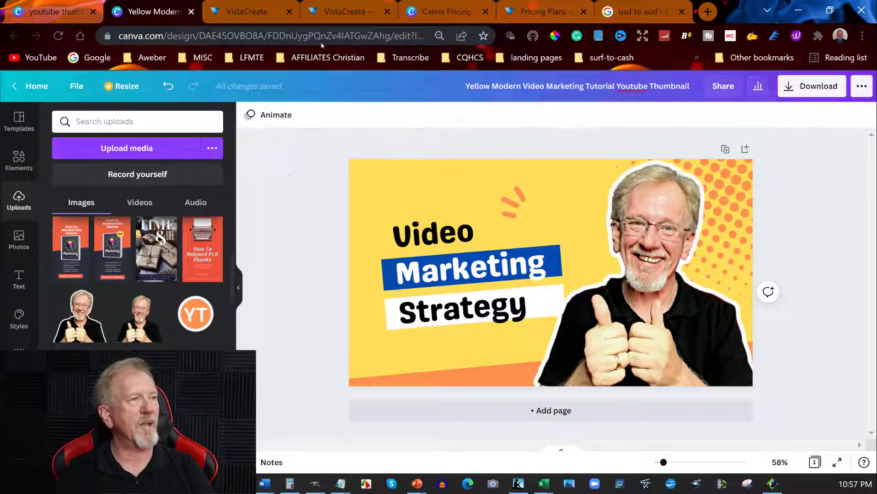
In VistaCreate, filter New Design formats for 'ebook cover', then trim the search to 'ebook'
{"action": "left_click", "coordinate": [228, 13]}
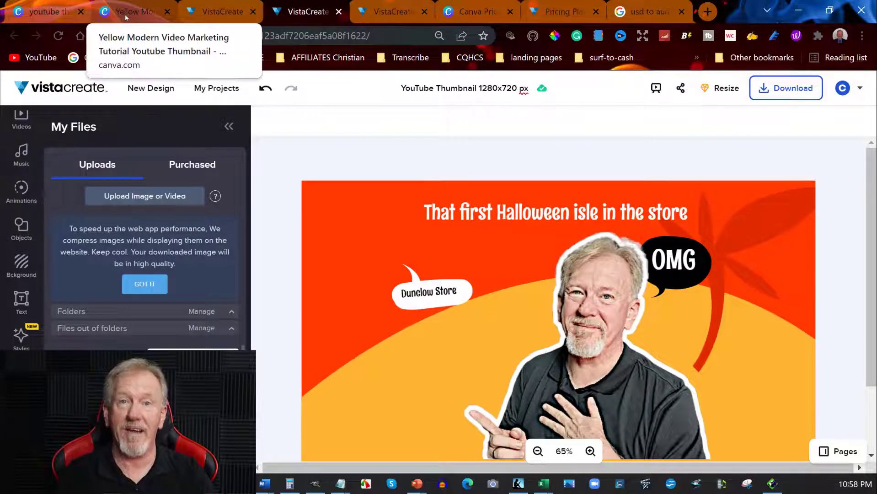
{"action": "left_click", "coordinate": [161, 91]}
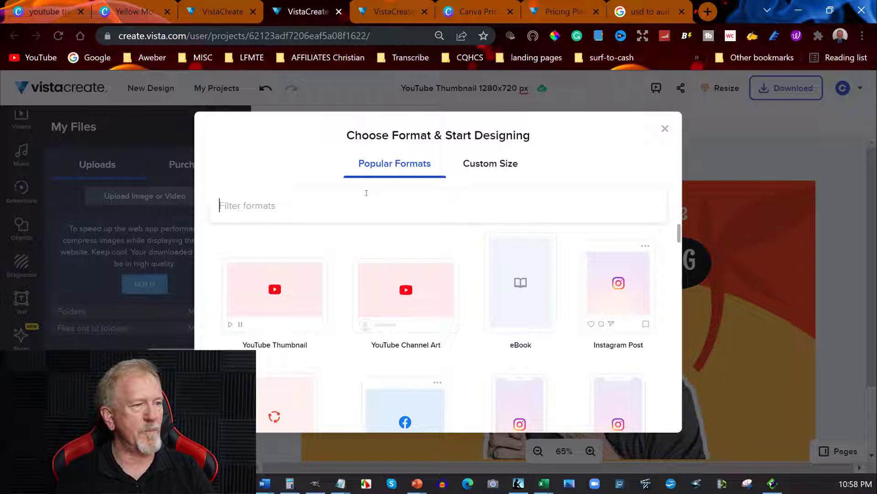
{"action": "type", "text": "eboo"}
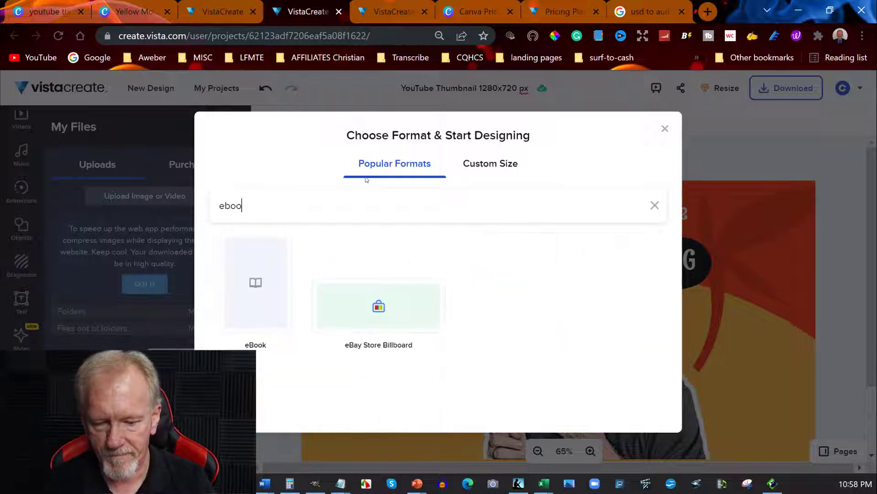
{"action": "type", "text": "k "}
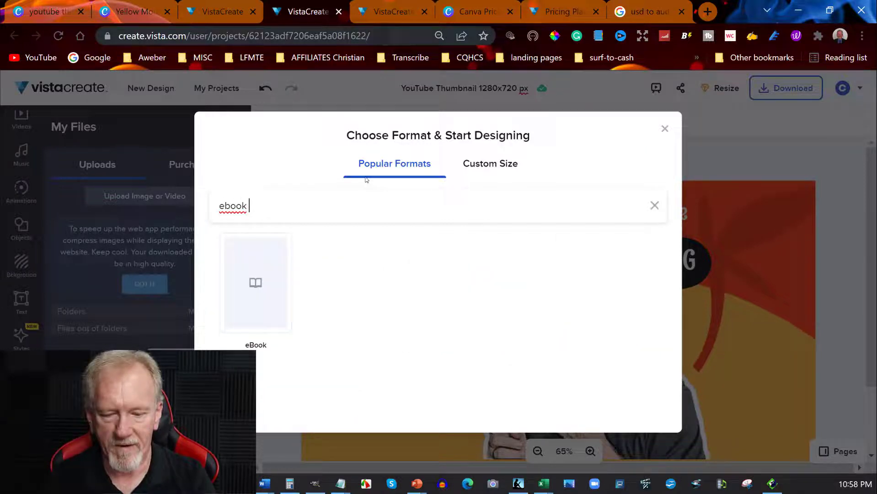
{"action": "type", "text": "cover"}
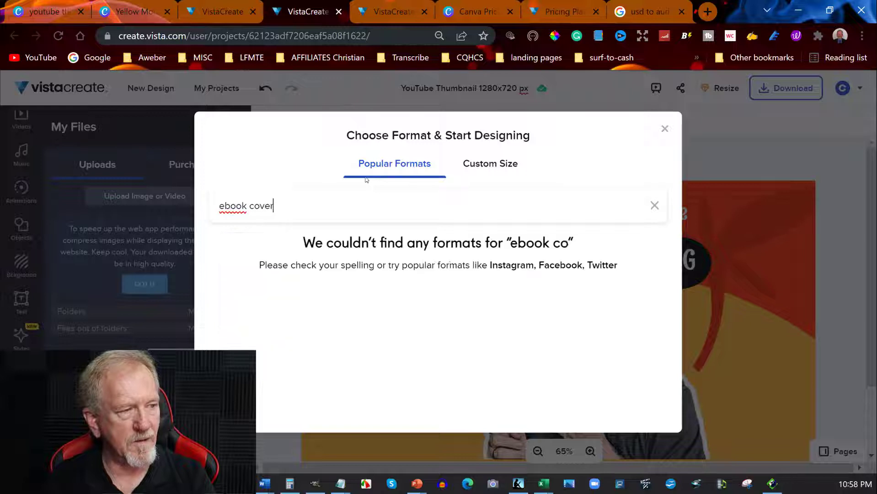
{"action": "key", "text": "BackSpace"}
{"action": "key", "text": "BackSpace"}
{"action": "key", "text": "BackSpace"}
{"action": "key", "text": "BackSpace"}
{"action": "key", "text": "BackSpace"}
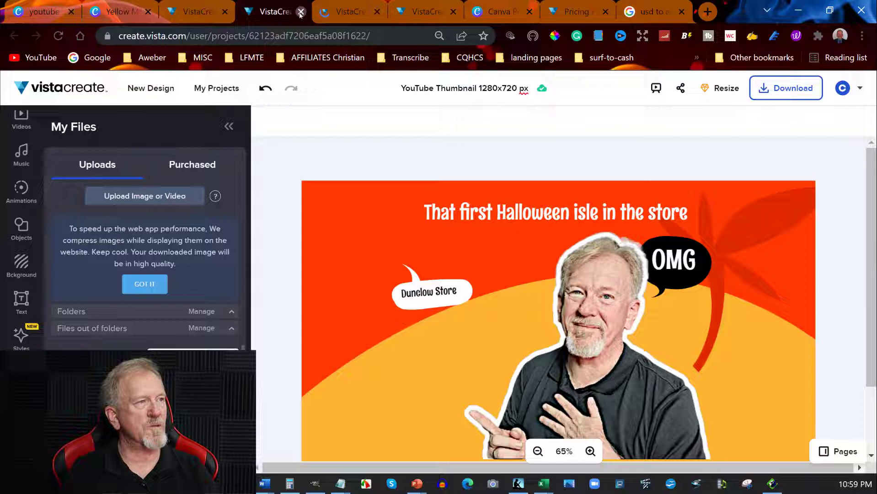
Apply the How to Become a Leader template to the blank 1600×2560 eBook design
{"action": "left_click", "coordinate": [301, 11]}
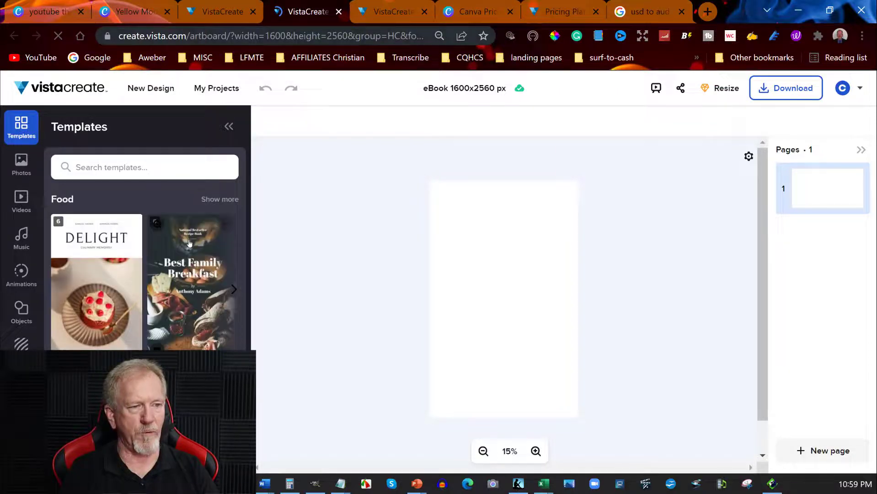
{"action": "scroll", "coordinate": [189, 242], "scroll_direction": "down", "scroll_amount": 3}
{"action": "scroll", "coordinate": [189, 242], "scroll_direction": "up", "scroll_amount": 3}
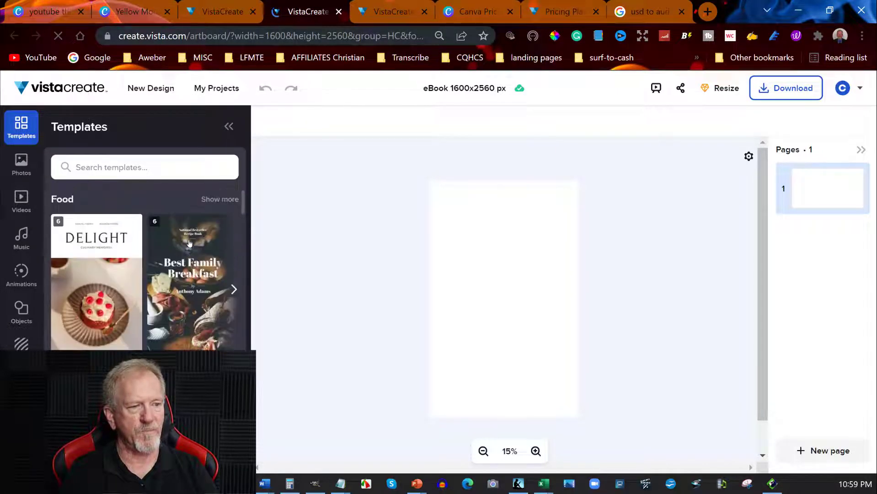
{"action": "scroll", "coordinate": [190, 243], "scroll_direction": "down", "scroll_amount": 1}
{"action": "scroll", "coordinate": [189, 243], "scroll_direction": "down", "scroll_amount": 2}
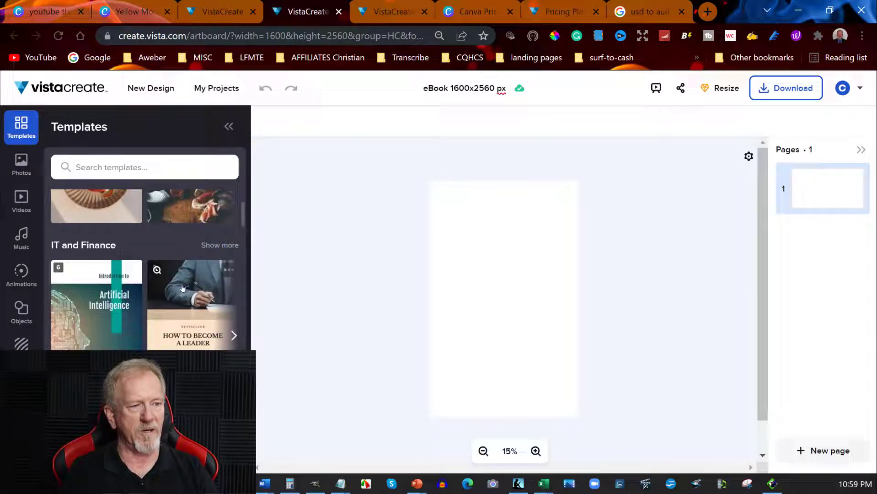
{"action": "left_click", "coordinate": [179, 300]}
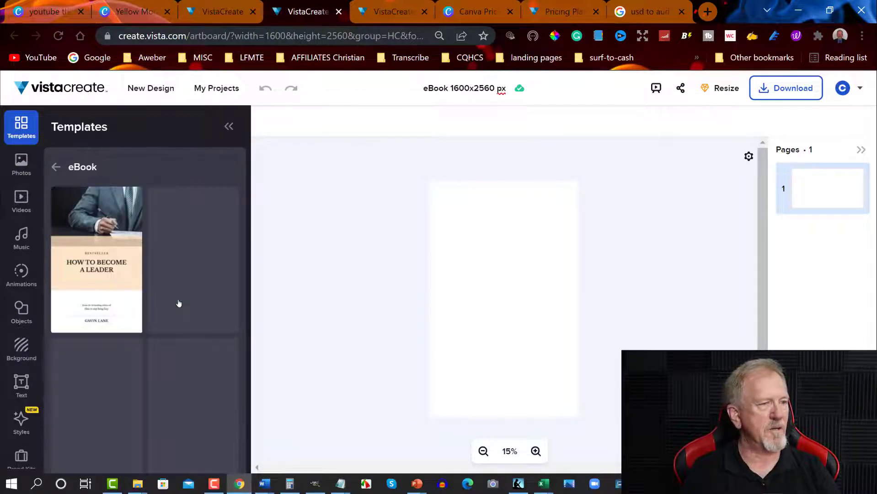
{"action": "left_click", "coordinate": [90, 250]}
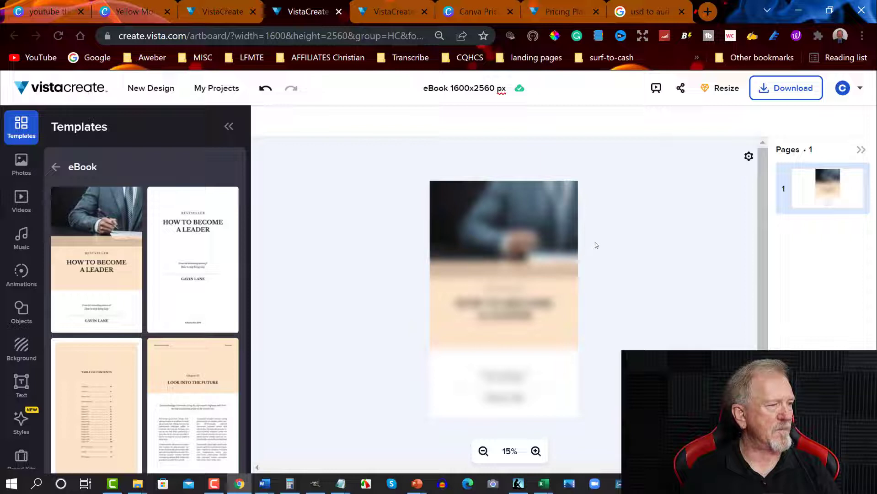
Nudge the cover photo slightly down, then select the title and lower text boxes
{"action": "left_click", "coordinate": [509, 217]}
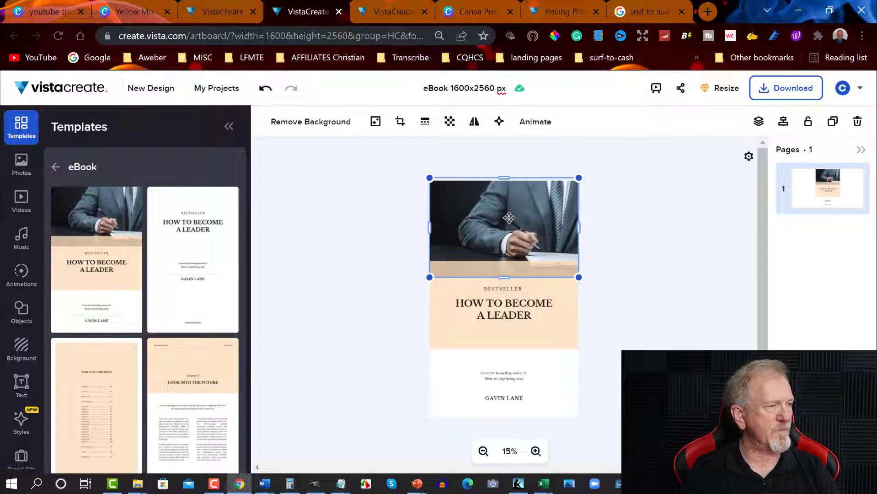
{"action": "left_click_drag", "start_coordinate": [509, 217], "coordinate": [508, 224]}
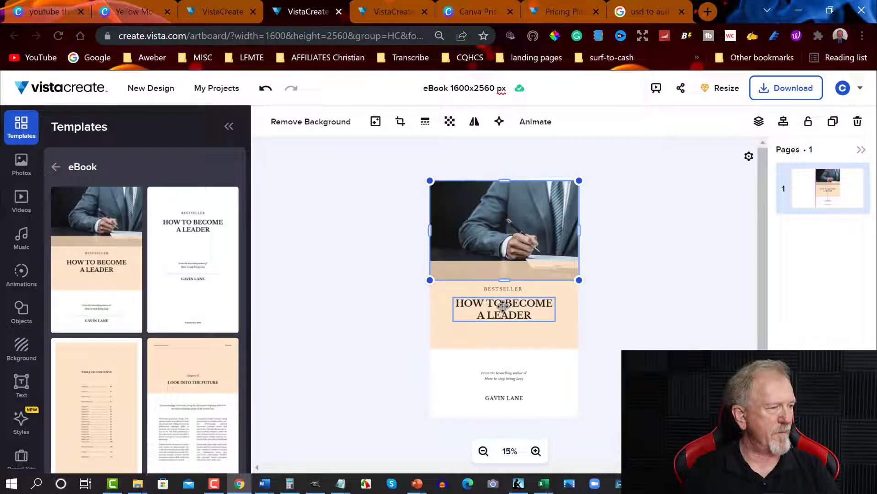
{"action": "left_click", "coordinate": [502, 306]}
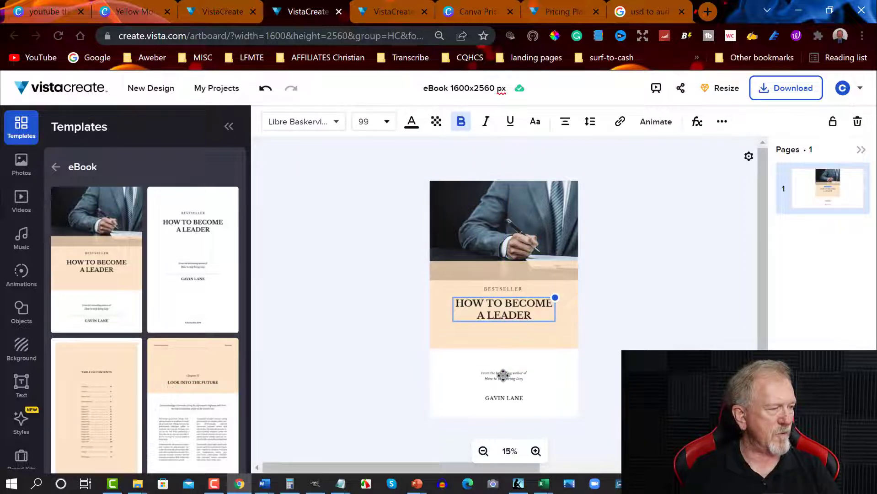
{"action": "left_click_drag", "start_coordinate": [465, 359], "coordinate": [522, 371]}
{"action": "left_click", "coordinate": [357, 283]}
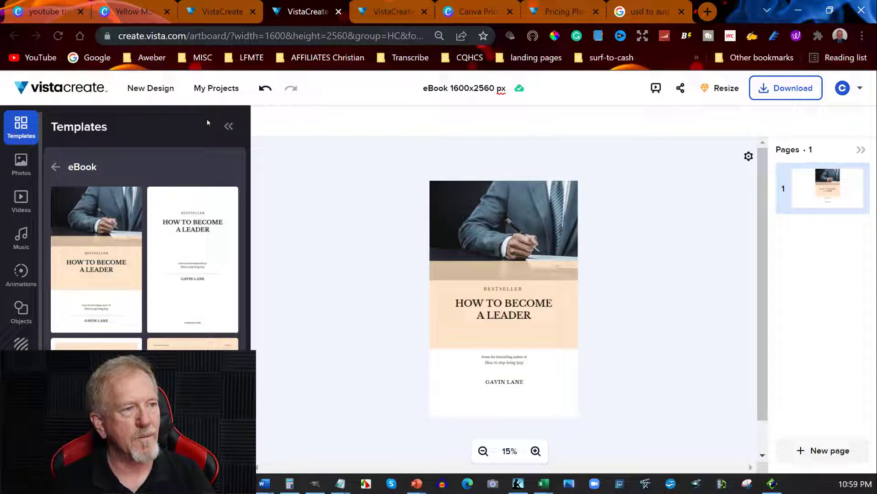
Return to all template categories and start a template search for '3d'
{"action": "left_click", "coordinate": [79, 171]}
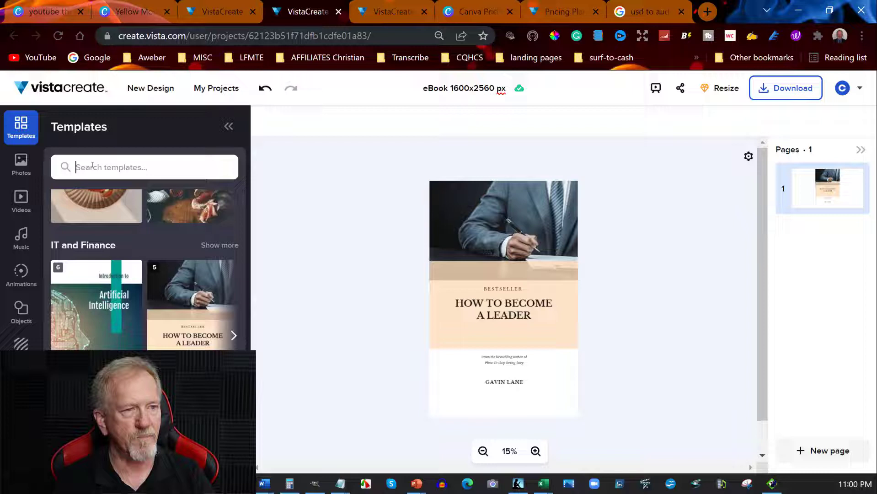
{"action": "left_click", "coordinate": [78, 165]}
{"action": "type", "text": "3d"}
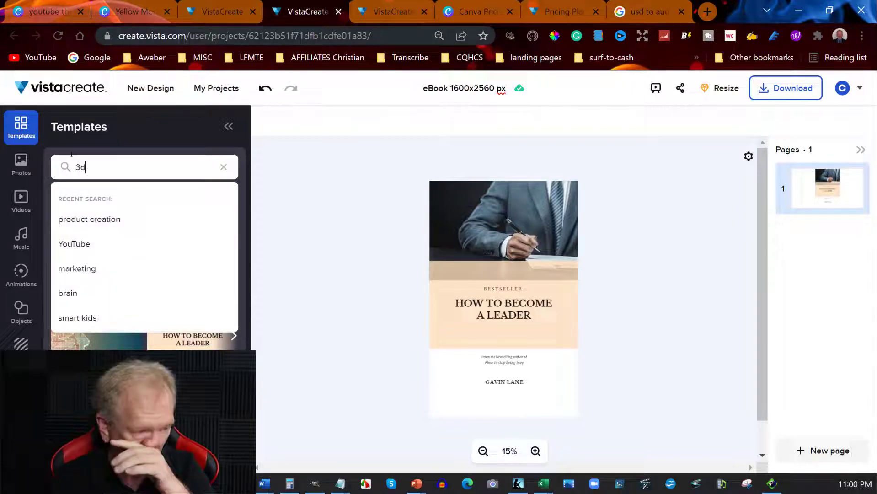
Run the '3d' template search and browse through the results
{"action": "key", "text": "Return"}
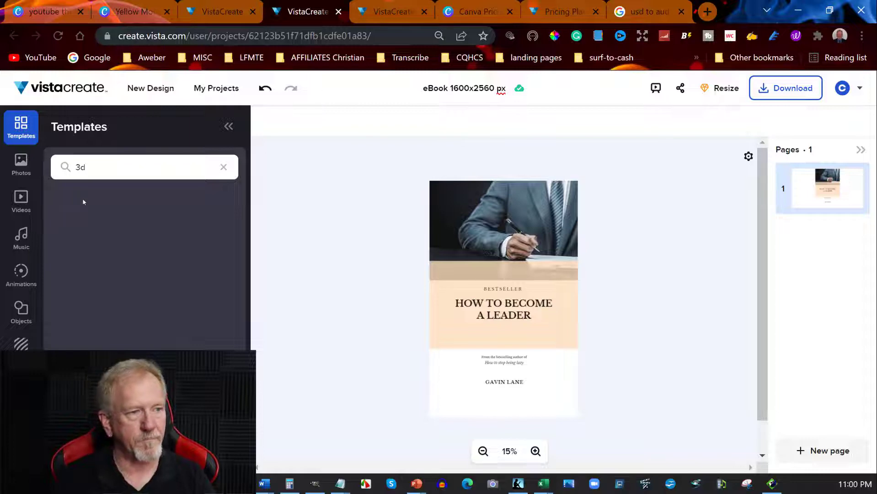
{"action": "scroll", "coordinate": [169, 255], "scroll_direction": "down", "scroll_amount": 10}
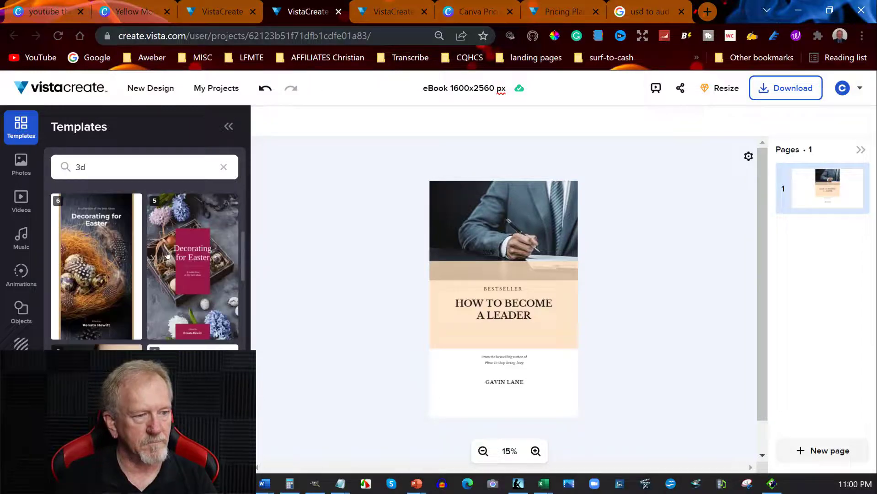
{"action": "scroll", "coordinate": [167, 255], "scroll_direction": "down", "scroll_amount": 6}
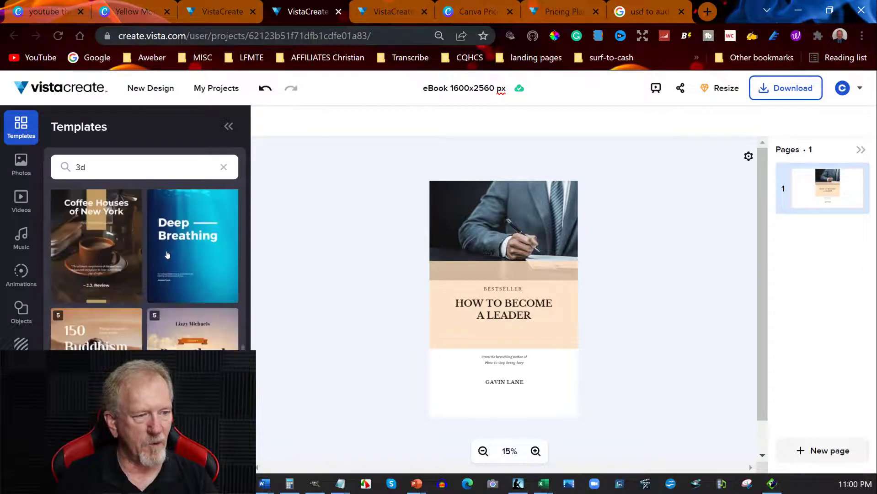
{"action": "scroll", "coordinate": [167, 255], "scroll_direction": "down", "scroll_amount": 5}
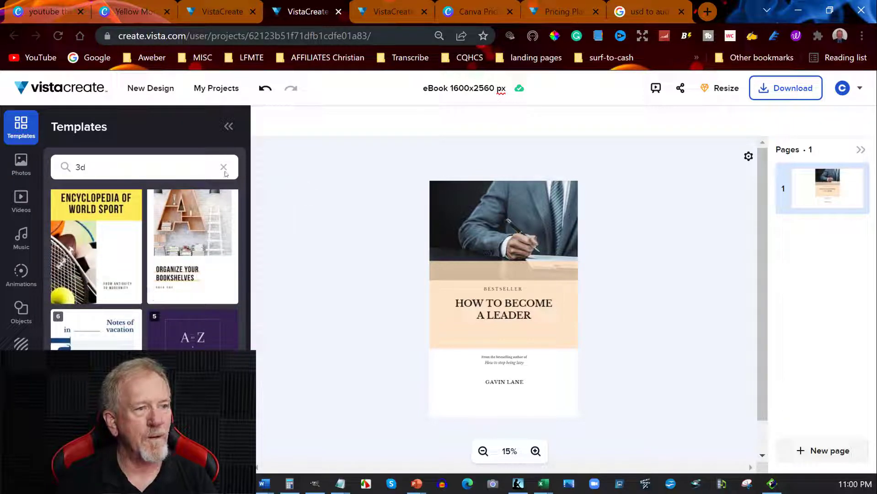
Look through the Photos, Videos and Animations libraries, then browse the Objects collections
{"action": "left_click", "coordinate": [21, 162]}
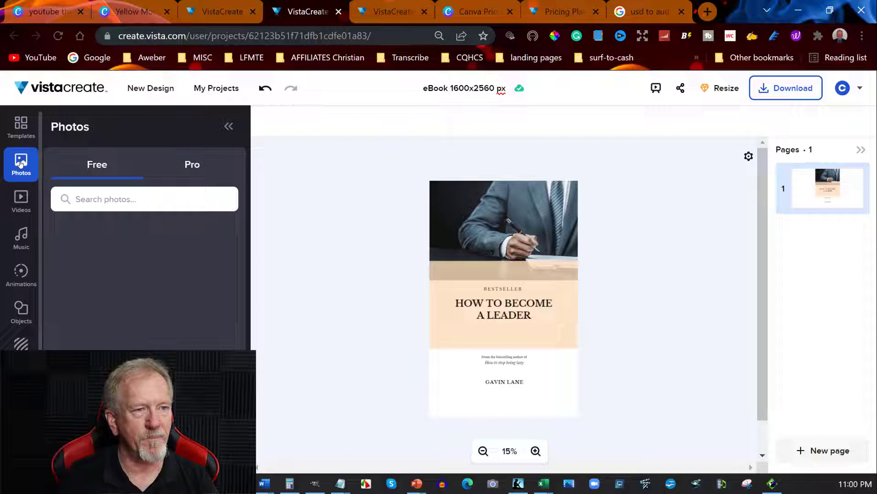
{"action": "left_click", "coordinate": [21, 200]}
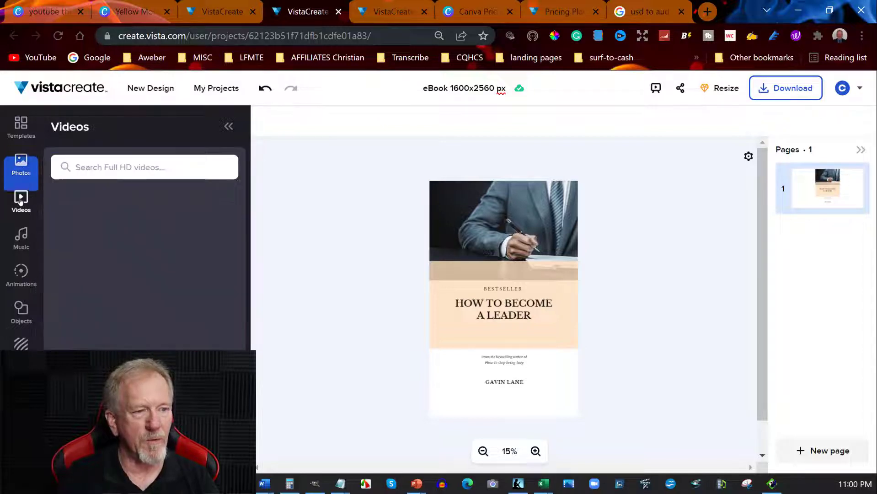
{"action": "left_click", "coordinate": [18, 273]}
{"action": "left_click", "coordinate": [21, 311]}
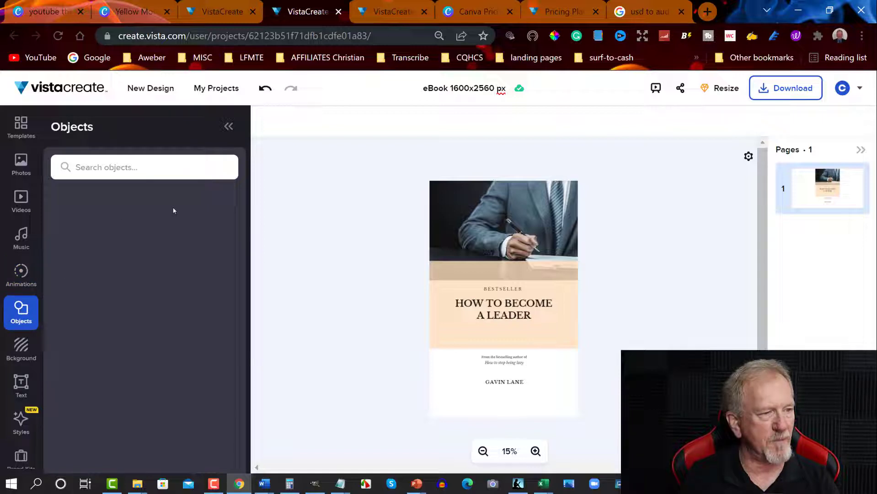
{"action": "scroll", "coordinate": [177, 216], "scroll_direction": "down", "scroll_amount": 15}
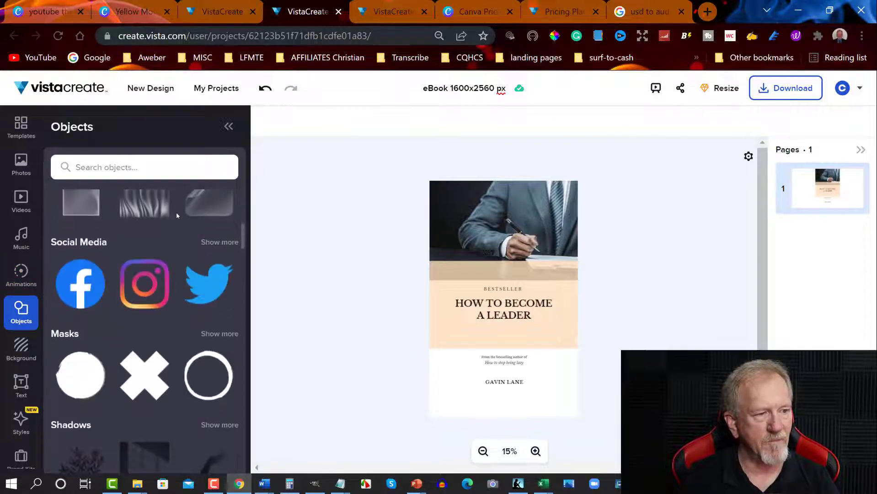
{"action": "scroll", "coordinate": [176, 212], "scroll_direction": "down", "scroll_amount": 10}
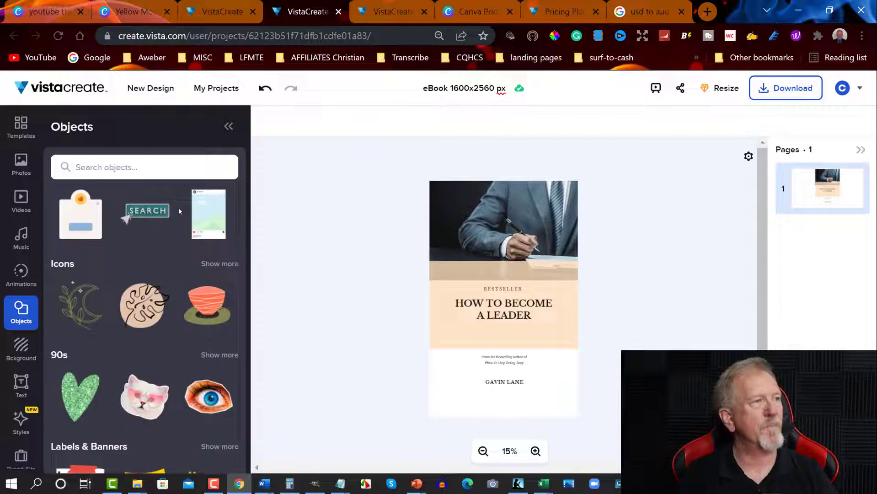
Search Canva templates for 'ebook' and browse the 1,122 ebook template results
{"action": "left_click", "coordinate": [44, 10]}
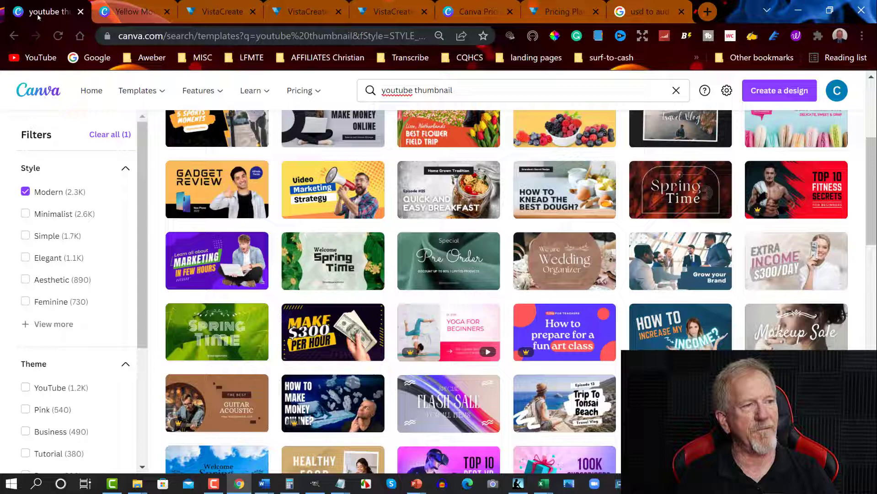
{"action": "scroll", "coordinate": [333, 195], "scroll_direction": "up", "scroll_amount": 5}
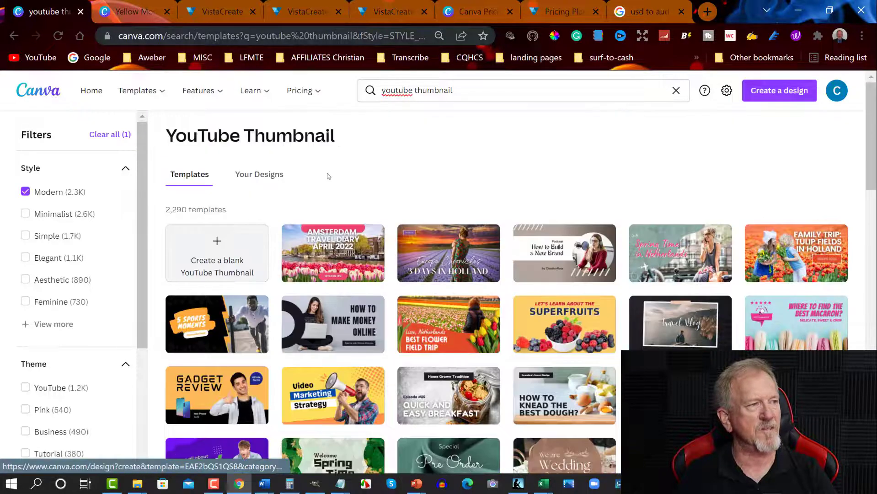
{"action": "left_click", "coordinate": [468, 93]}
{"action": "mouse_move", "coordinate": [316, 87]}
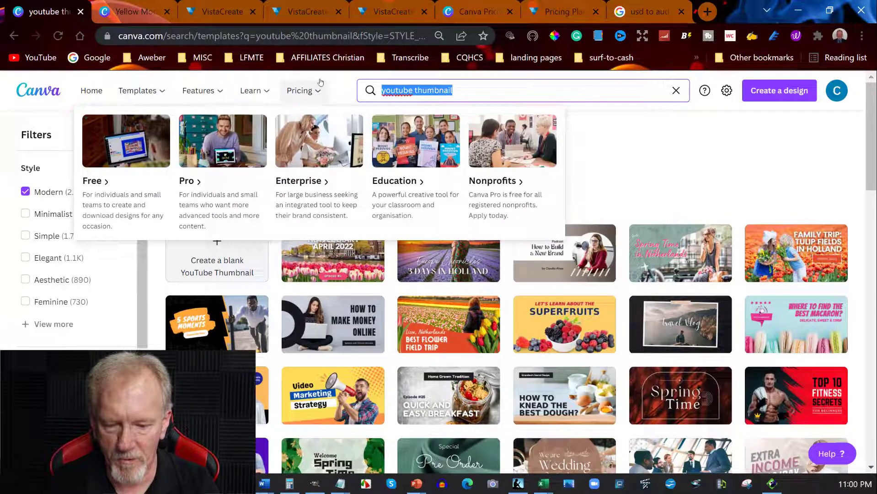
{"action": "type", "text": "eboo"}
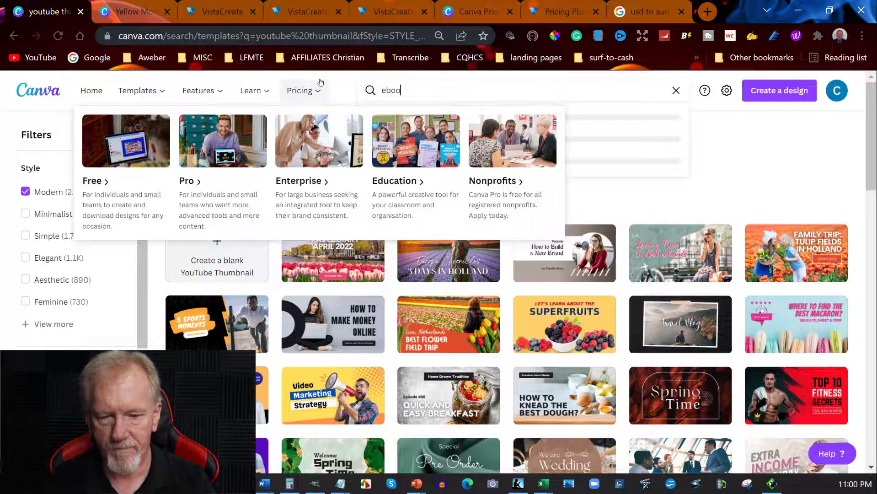
{"action": "type", "text": "k"}
{"action": "key", "text": "Return"}
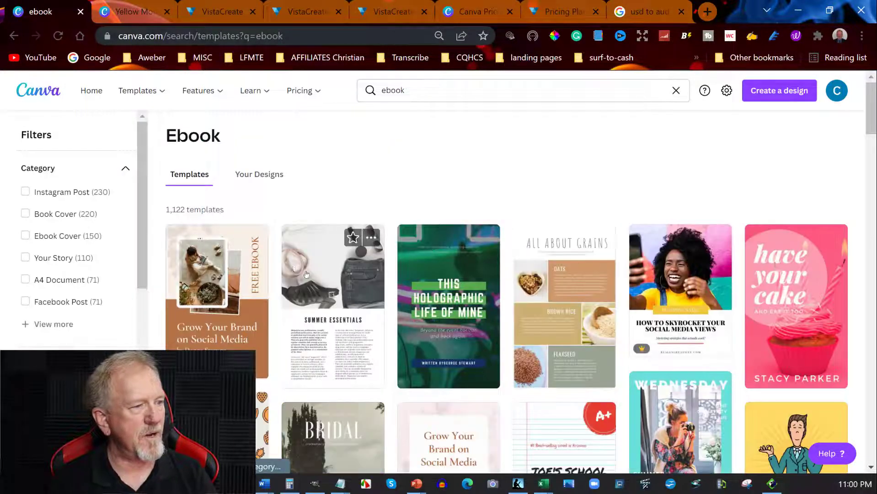
{"action": "scroll", "coordinate": [500, 229], "scroll_direction": "down", "scroll_amount": 9}
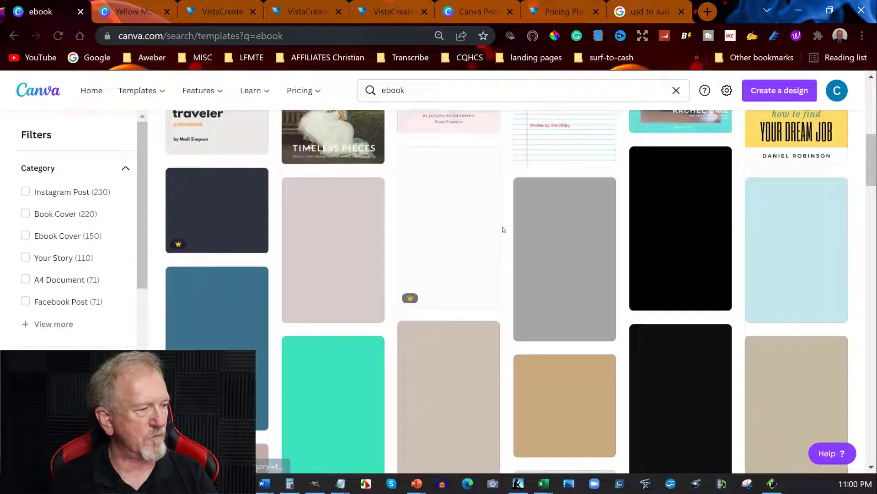
{"action": "scroll", "coordinate": [503, 229], "scroll_direction": "down", "scroll_amount": 5}
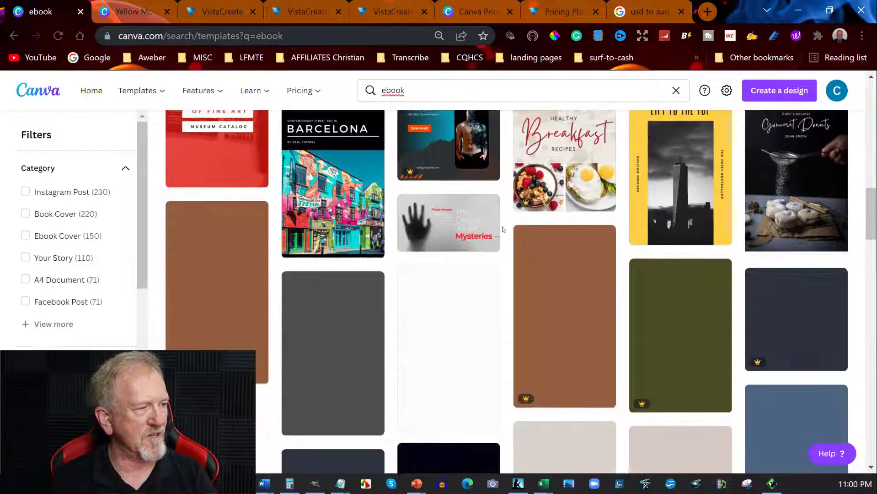
{"action": "scroll", "coordinate": [502, 230], "scroll_direction": "up", "scroll_amount": 10}
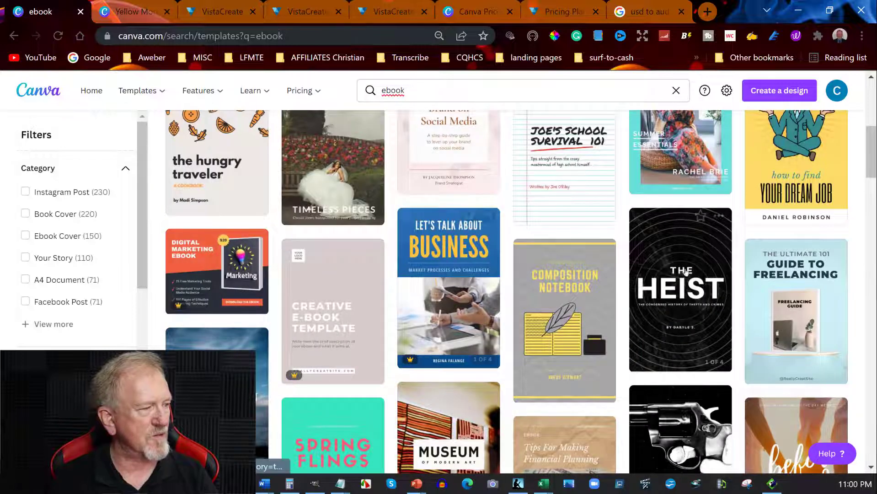
Open the Composition Notebook template, moving the author text up and the title slightly down
{"action": "left_click", "coordinate": [558, 271]}
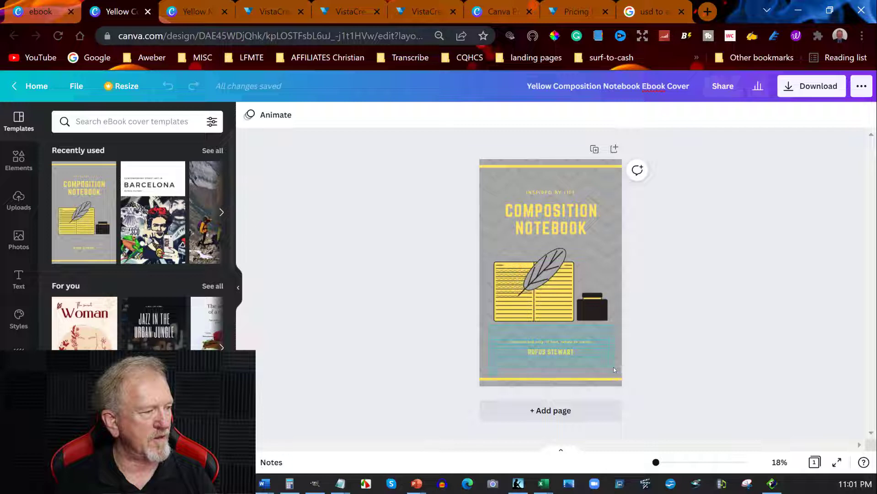
{"action": "left_click", "coordinate": [552, 353]}
{"action": "left_click_drag", "start_coordinate": [552, 352], "coordinate": [552, 338]}
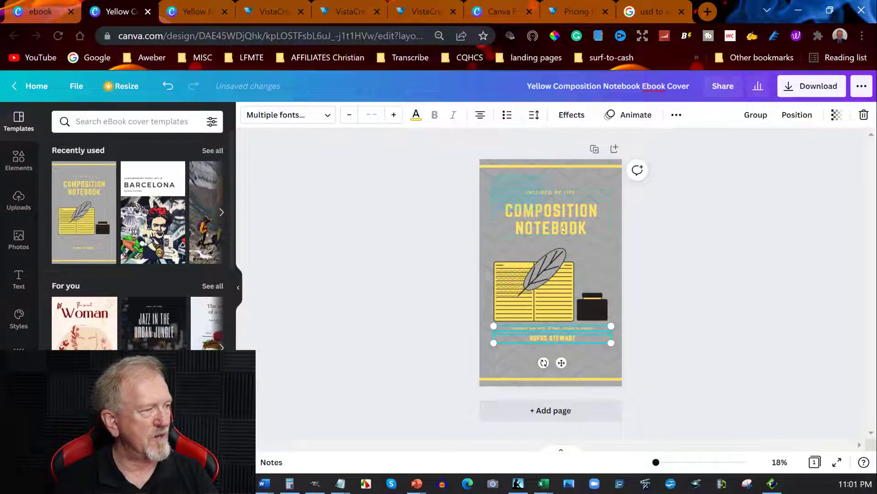
{"action": "left_click", "coordinate": [614, 255]}
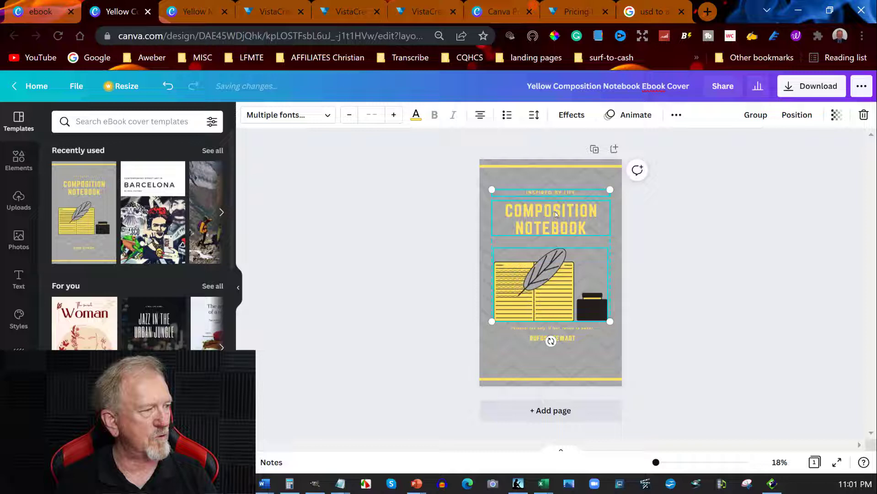
{"action": "left_click", "coordinate": [512, 177]}
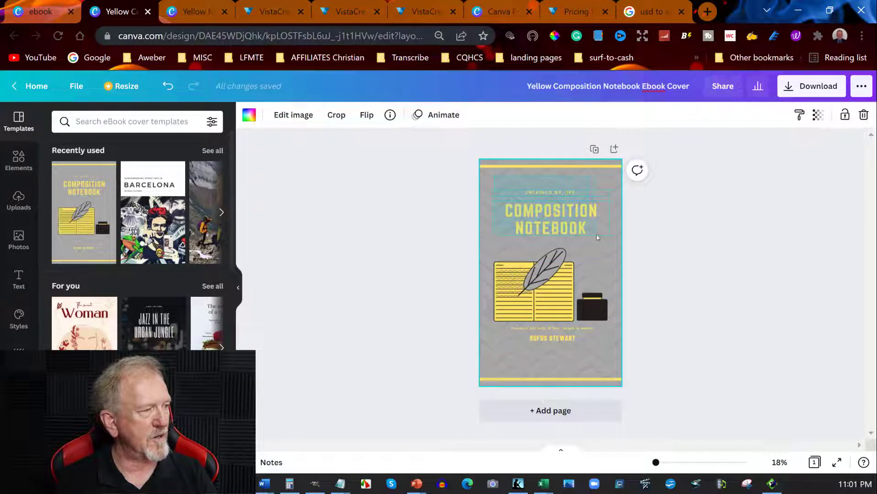
{"action": "left_click", "coordinate": [561, 224]}
{"action": "left_click_drag", "start_coordinate": [562, 224], "coordinate": [559, 230]}
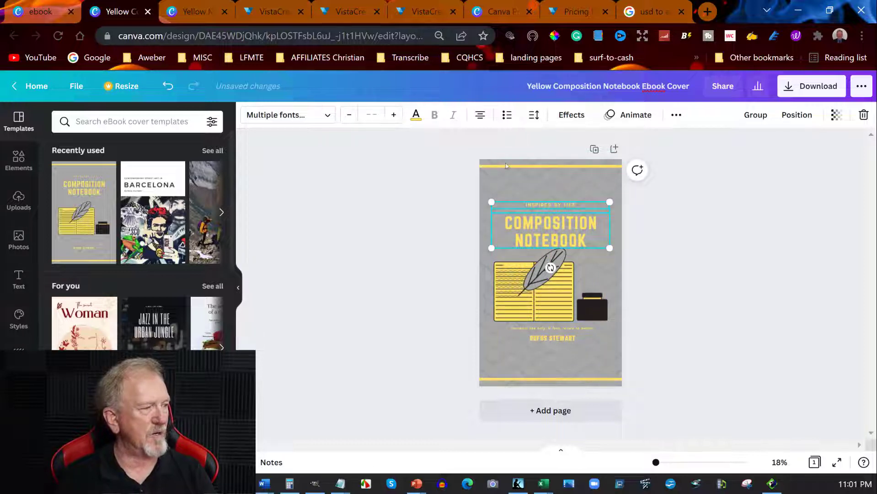
Shift the top yellow line down and the bottom yellow line up, inward from the edges
{"action": "left_click", "coordinate": [544, 174]}
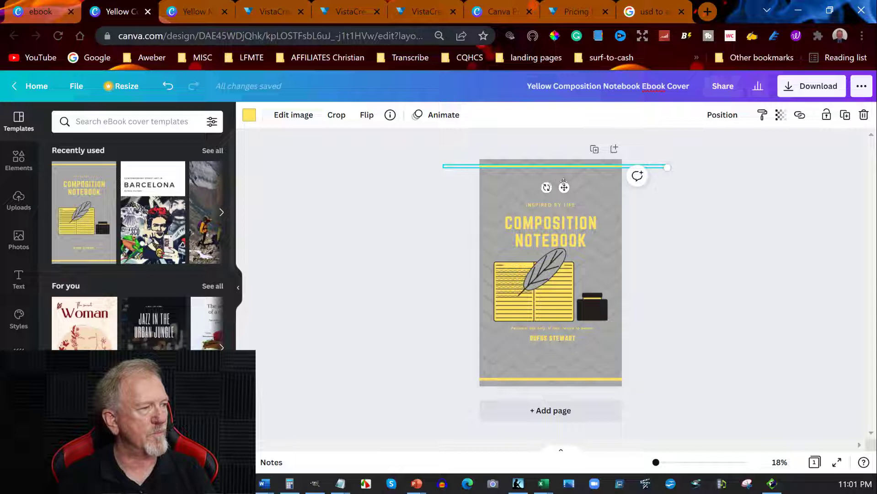
{"action": "left_click_drag", "start_coordinate": [564, 185], "coordinate": [565, 190]}
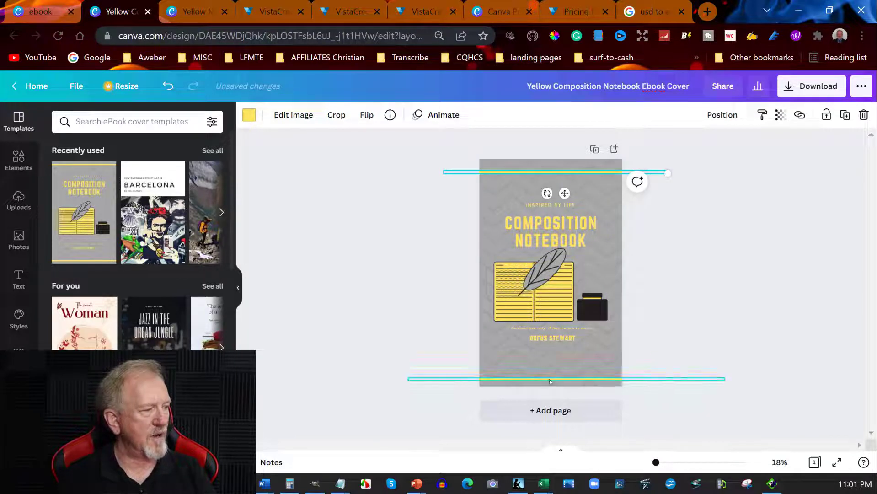
{"action": "left_click", "coordinate": [545, 378]}
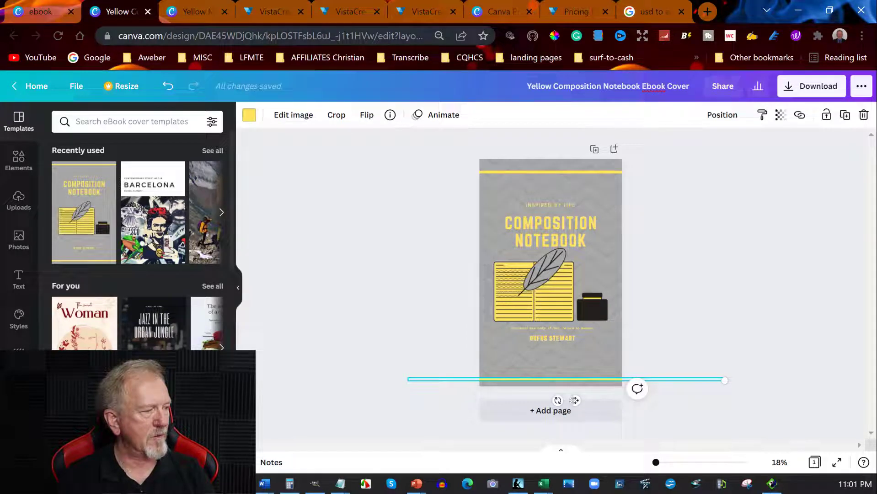
{"action": "left_click_drag", "start_coordinate": [574, 391], "coordinate": [574, 389]}
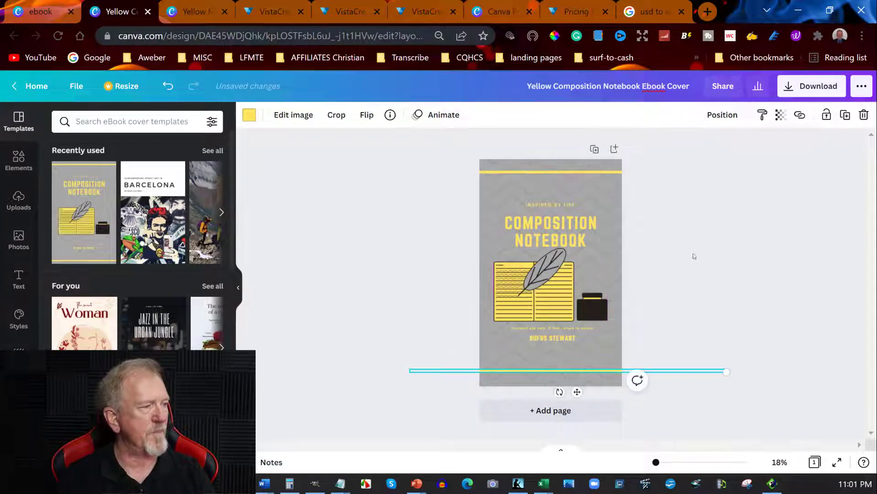
{"action": "left_click", "coordinate": [747, 220]}
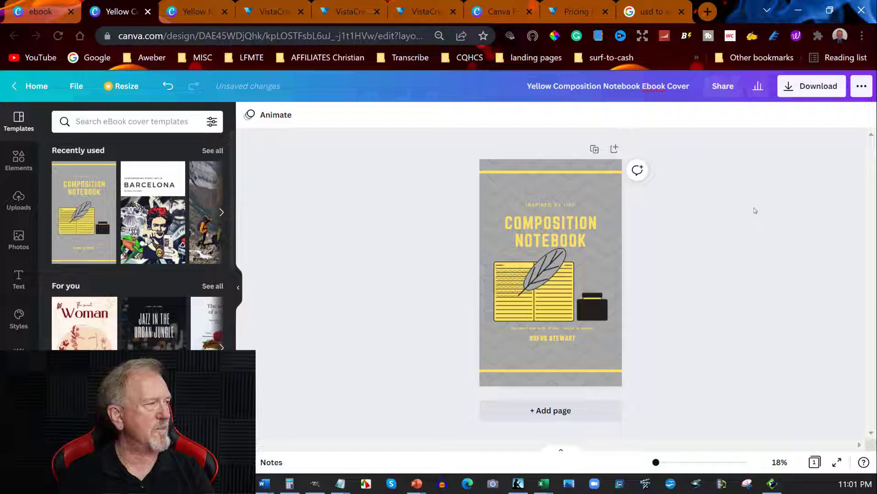
Download the Composition Notebook cover as a 1410 × 2250 px PNG file
{"action": "left_click", "coordinate": [812, 82]}
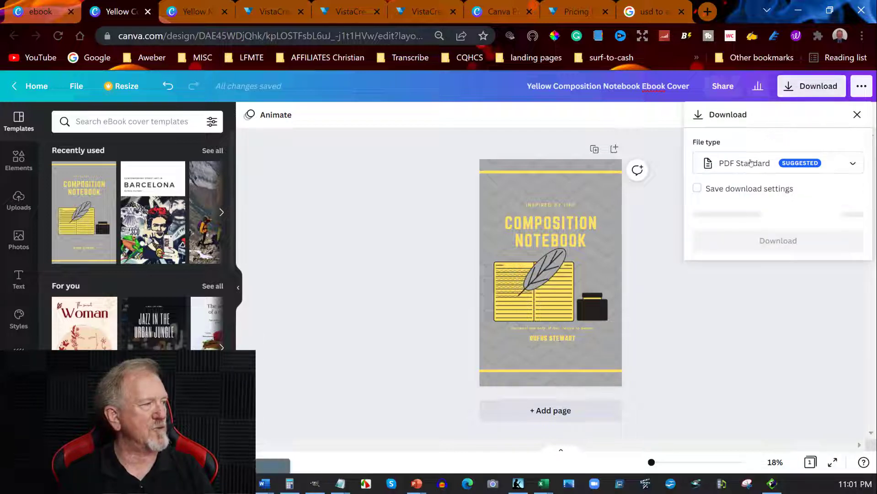
{"action": "left_click", "coordinate": [854, 165]}
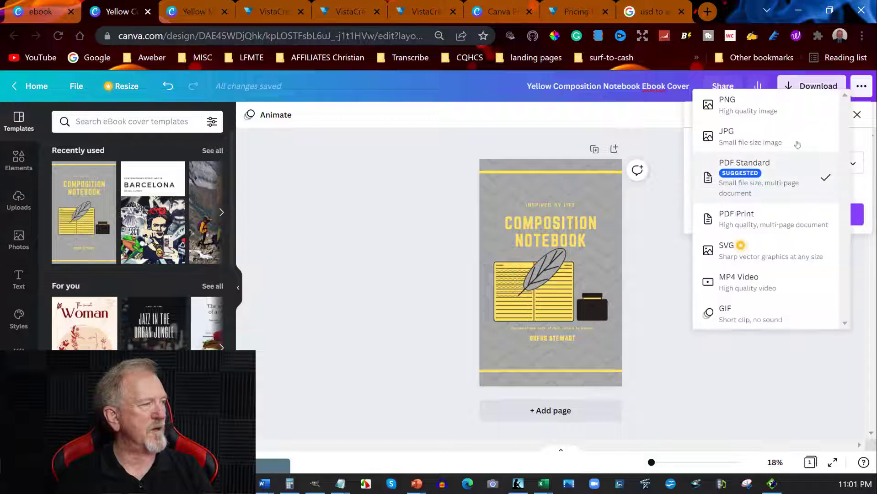
{"action": "left_click", "coordinate": [732, 103]}
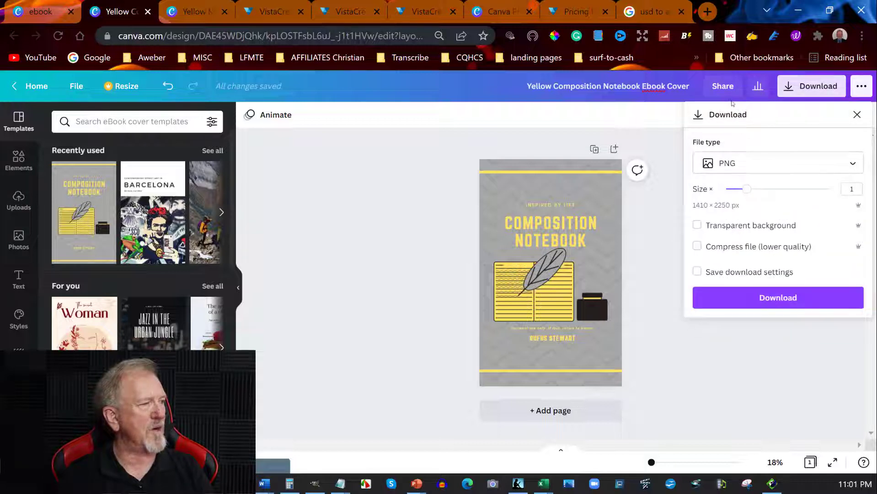
{"action": "left_click", "coordinate": [788, 298]}
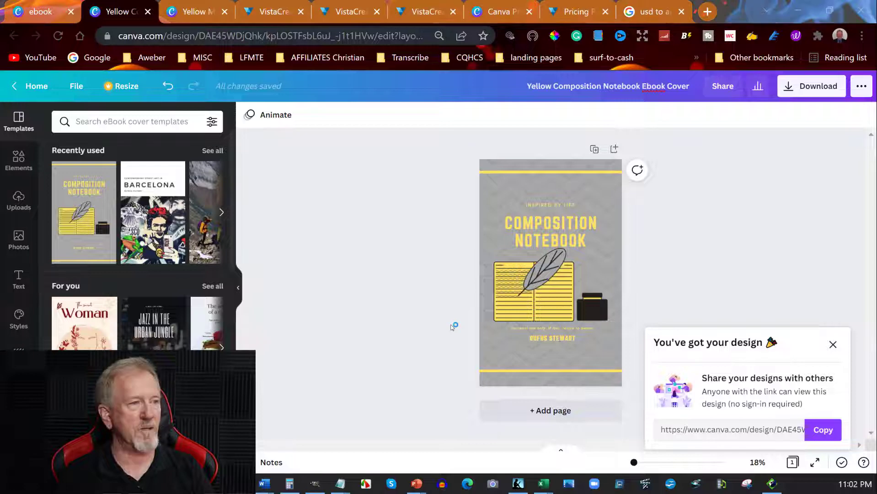
Upload the Yellow Composition Notebook cover image from the computer into Uploads
{"action": "left_click", "coordinate": [13, 201]}
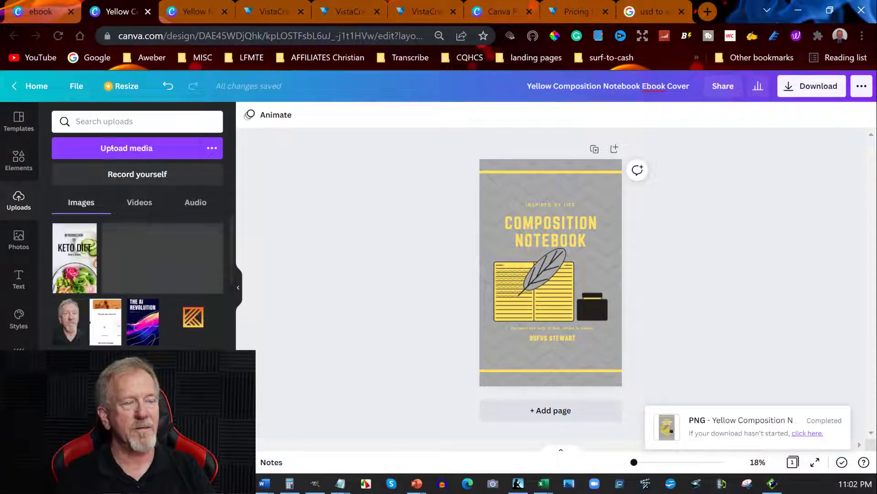
{"action": "left_click", "coordinate": [122, 149]}
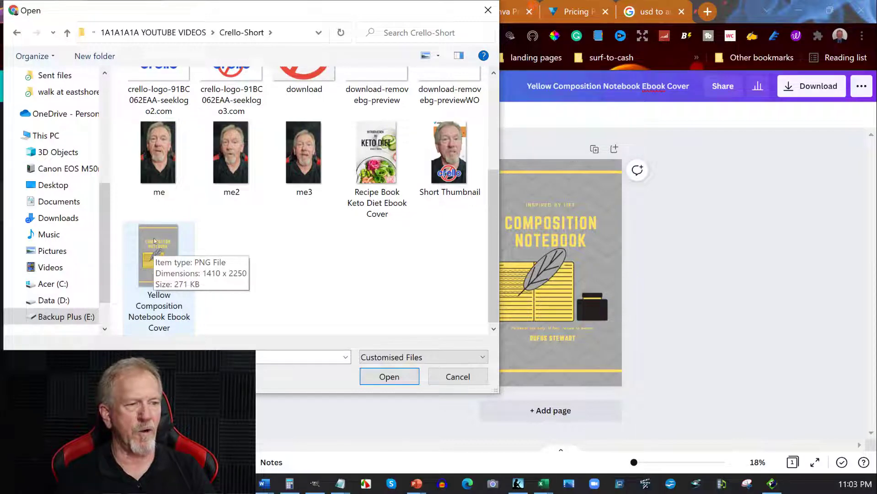
{"action": "double_click", "coordinate": [151, 251]}
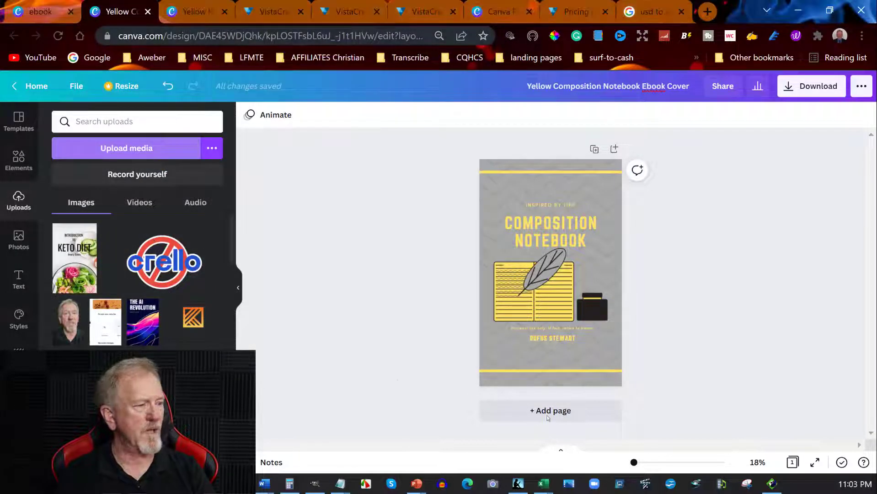
Add a blank page to the design and delete the original cover page
{"action": "left_click", "coordinate": [558, 413]}
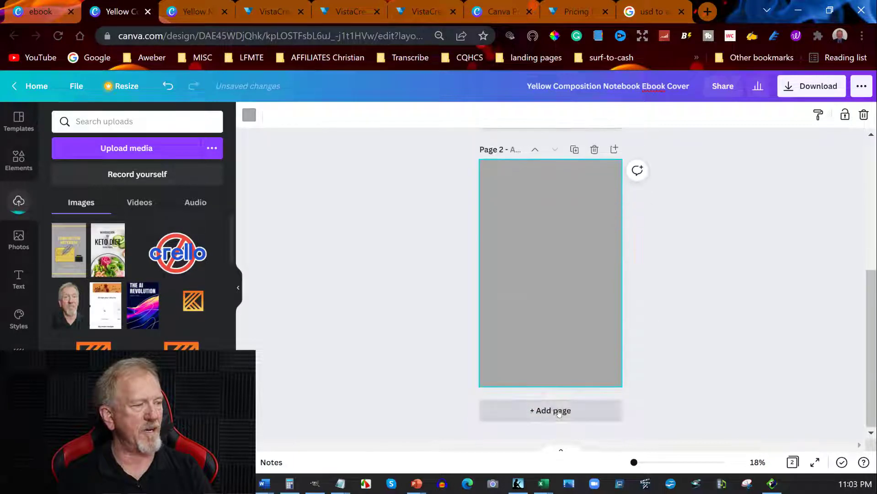
{"action": "scroll", "coordinate": [708, 264], "scroll_direction": "up", "scroll_amount": 5}
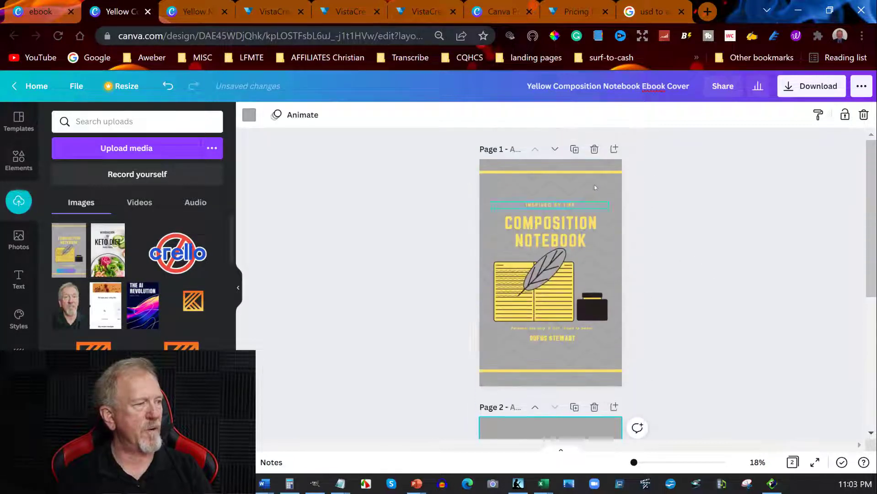
{"action": "left_click", "coordinate": [593, 149]}
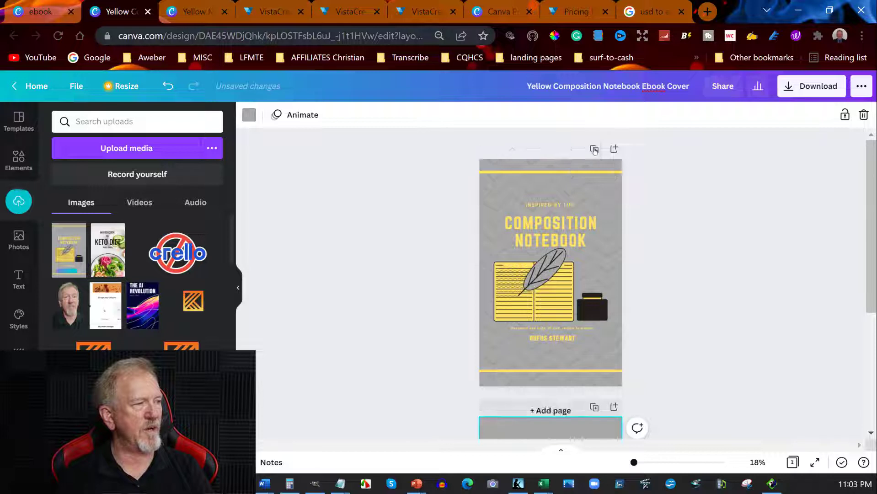
Place the uploaded cover image on the page and stretch it to about 1,428 × 2,250
{"action": "left_click", "coordinate": [67, 251]}
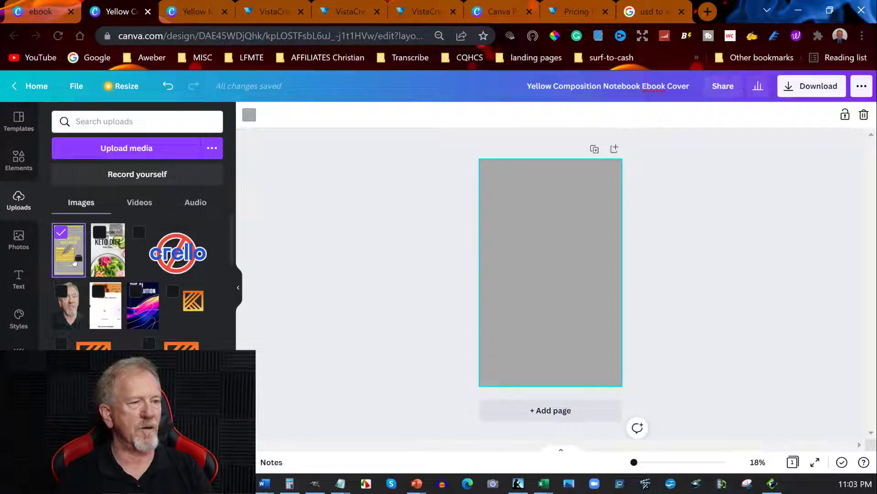
{"action": "left_click_drag", "start_coordinate": [57, 251], "coordinate": [476, 161]}
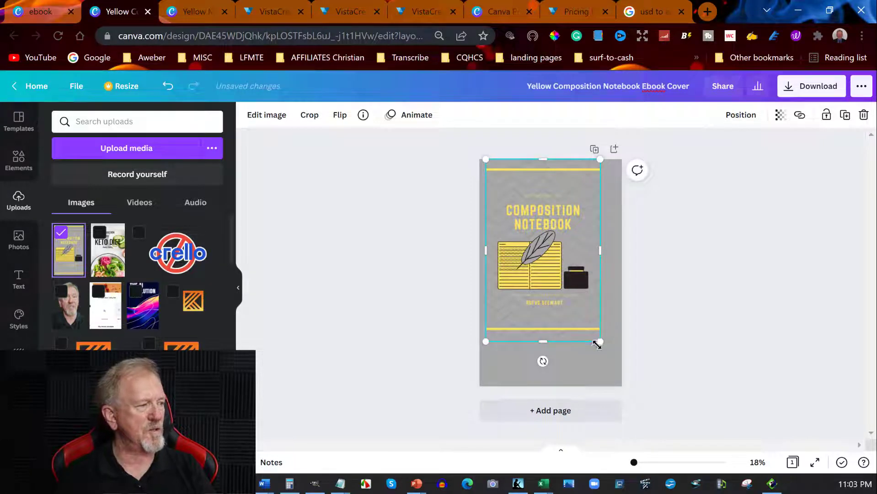
{"action": "left_click_drag", "start_coordinate": [599, 342], "coordinate": [623, 378]}
{"action": "mouse_move", "coordinate": [486, 269]}
{"action": "left_mouse_down"}
{"action": "mouse_move", "coordinate": [472, 269]}
{"action": "mouse_move", "coordinate": [481, 269]}
{"action": "left_mouse_up"}
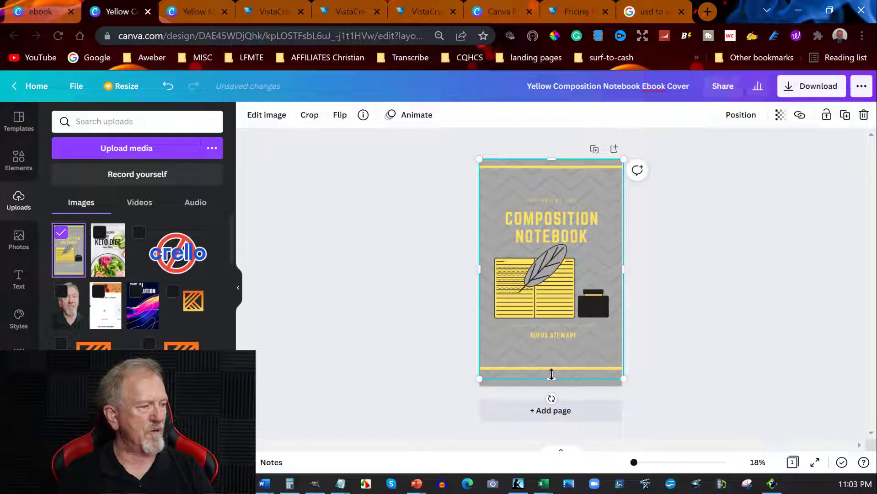
{"action": "left_click_drag", "start_coordinate": [552, 380], "coordinate": [554, 383]}
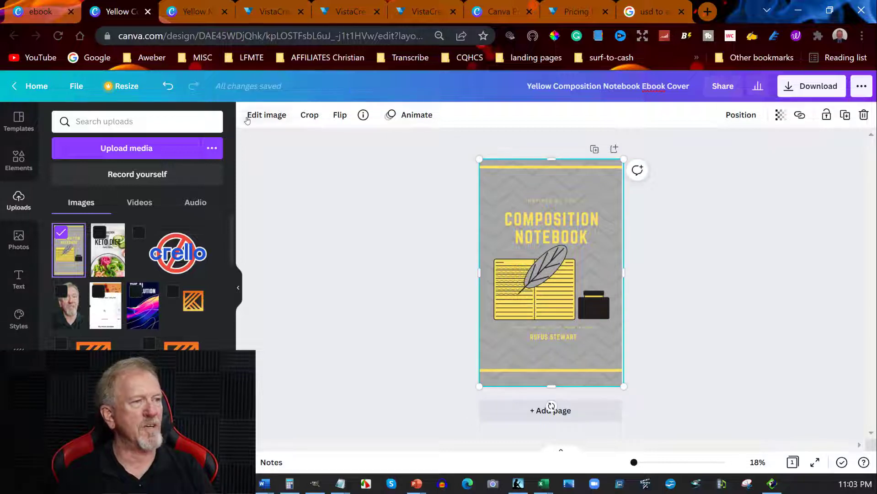
Apply the Smartmockups Book 6 hardcover mockup to the Composition Notebook cover image
{"action": "left_click", "coordinate": [265, 116]}
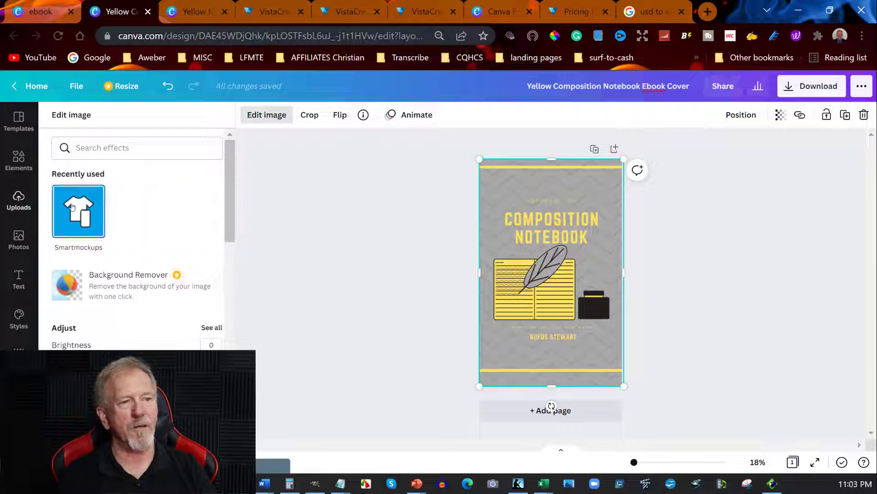
{"action": "left_click", "coordinate": [71, 206]}
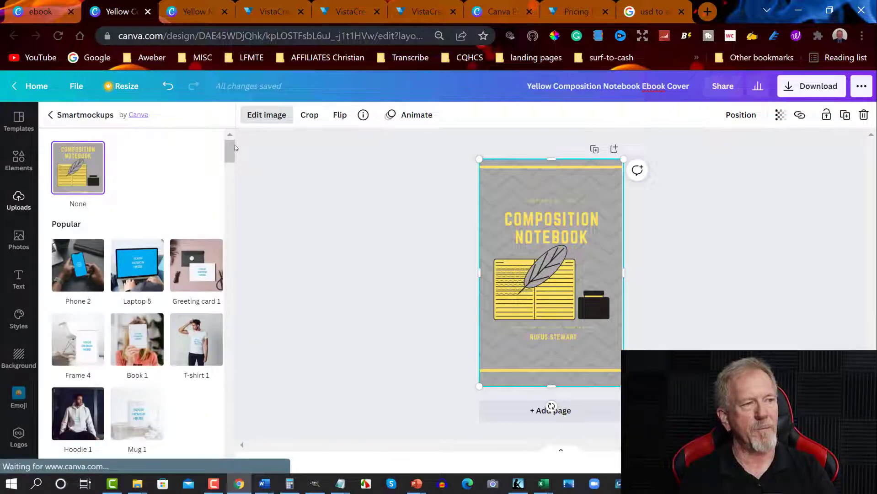
{"action": "left_click_drag", "start_coordinate": [231, 149], "coordinate": [222, 360]}
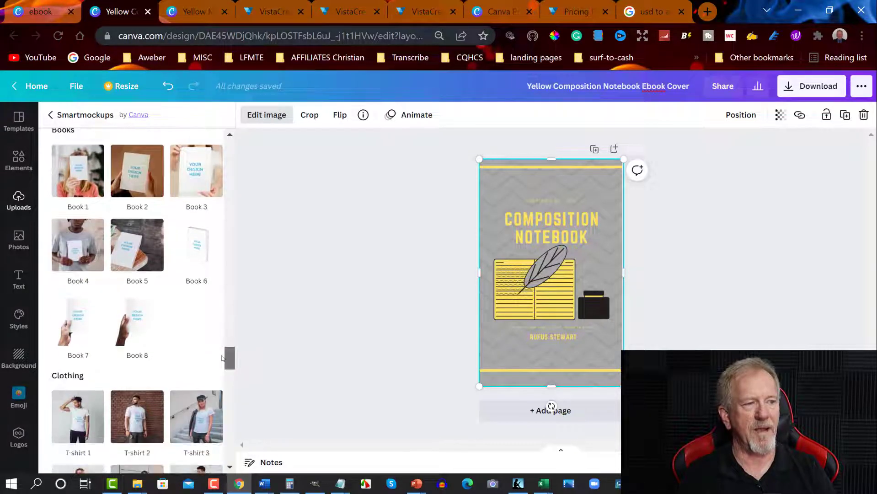
{"action": "left_click", "coordinate": [195, 246]}
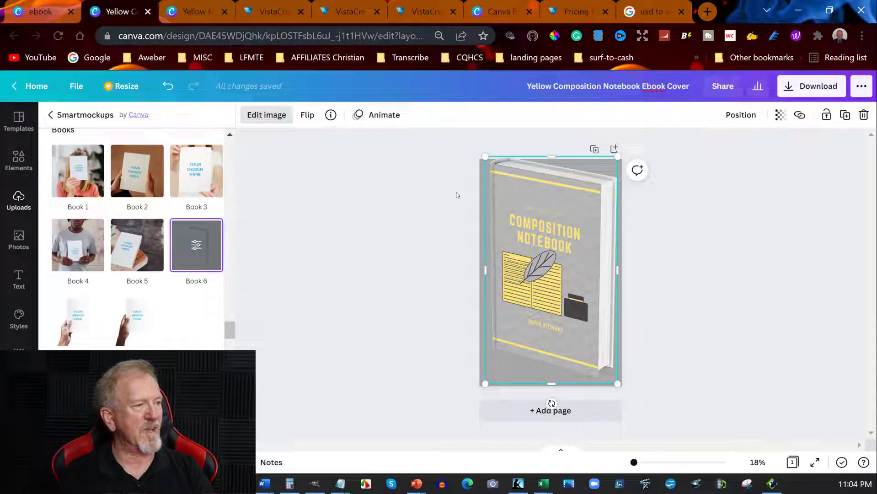
Move the Book 6 mockup slightly lower on the page, then bring up the Download options
{"action": "key", "text": "Escape"}
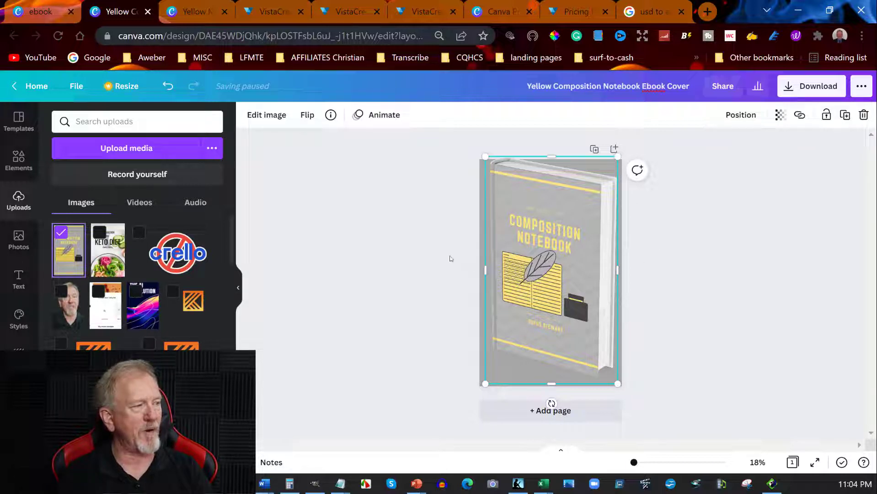
{"action": "left_click", "coordinate": [476, 250]}
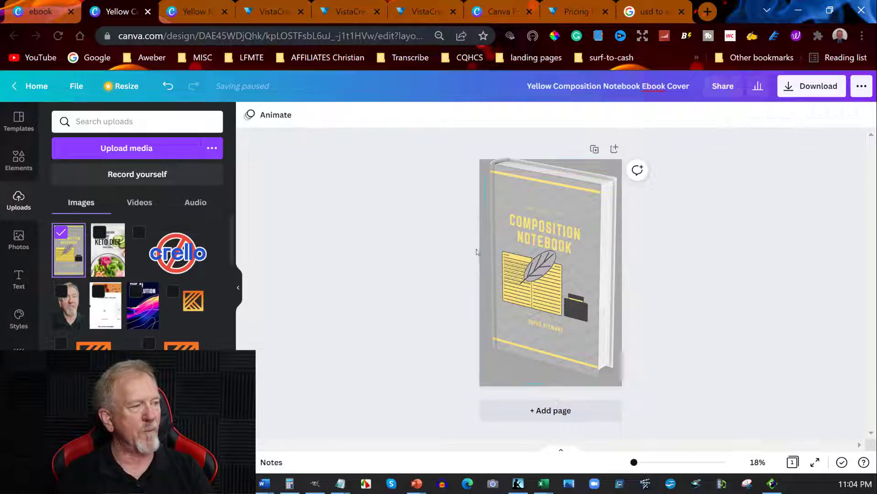
{"action": "left_click", "coordinate": [516, 203]}
{"action": "left_click_drag", "start_coordinate": [517, 206], "coordinate": [517, 209]}
{"action": "left_click", "coordinate": [674, 229]}
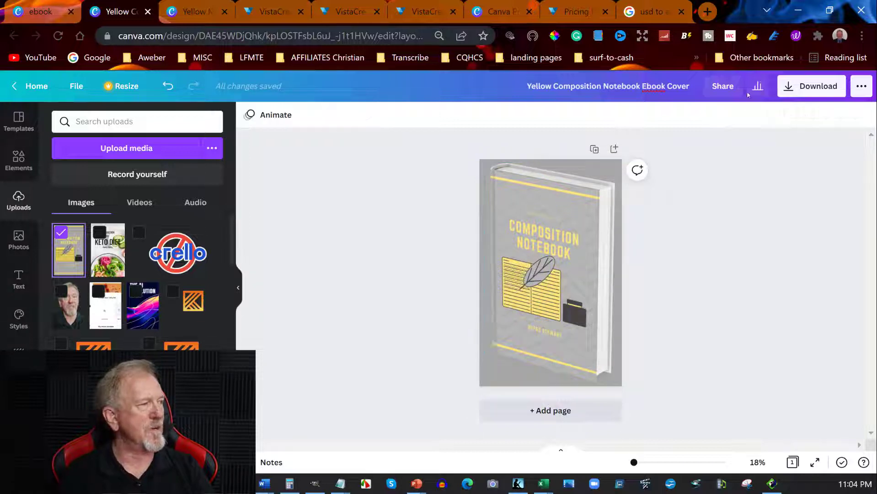
{"action": "left_click", "coordinate": [813, 89]}
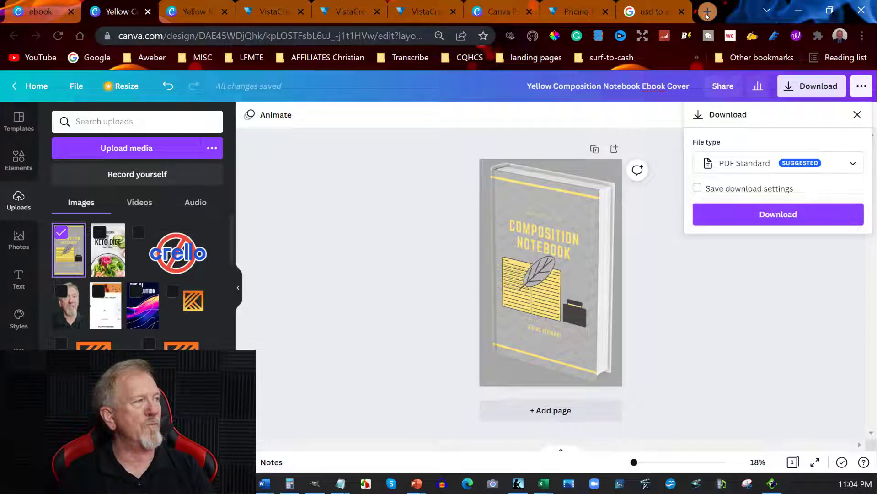
{"action": "key", "text": "ctrl+t"}
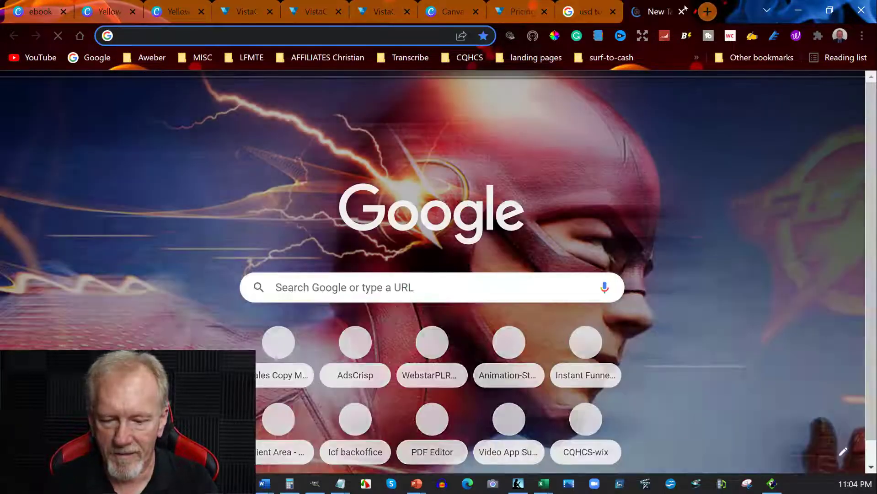
{"action": "type", "text": "remove"}
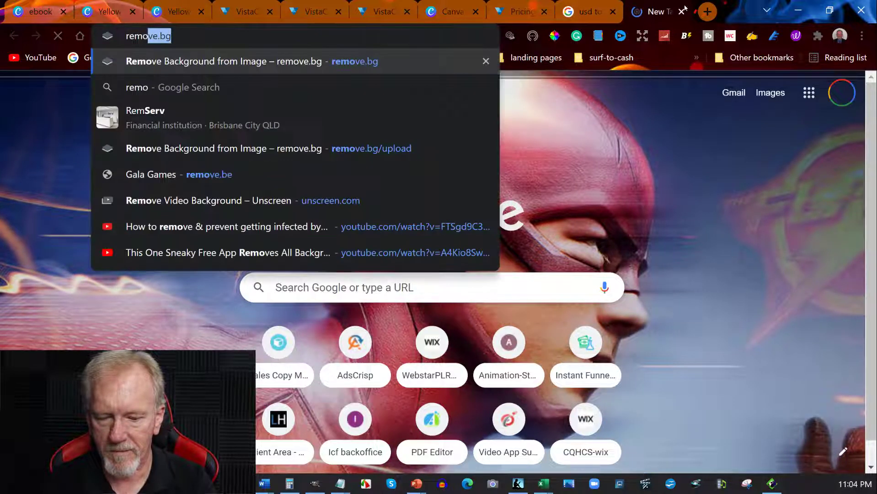
{"action": "type", "text": " ."}
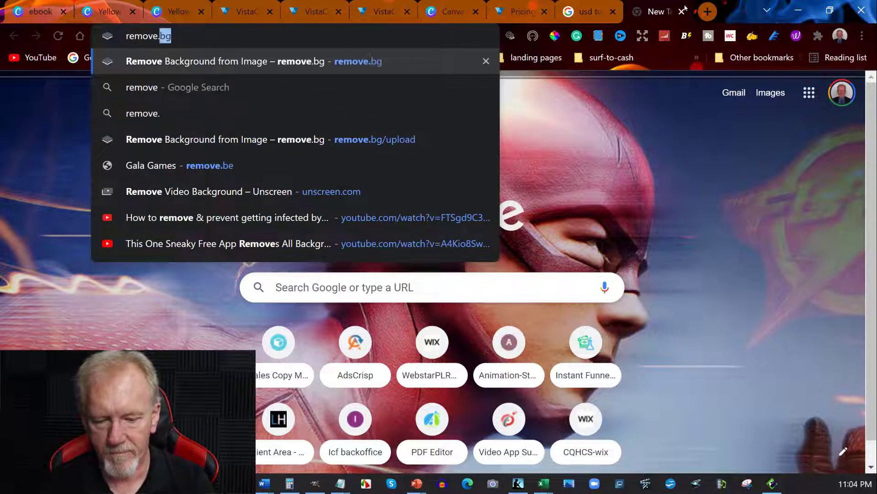
{"action": "type", "text": "bg"}
{"action": "key", "text": "Return"}
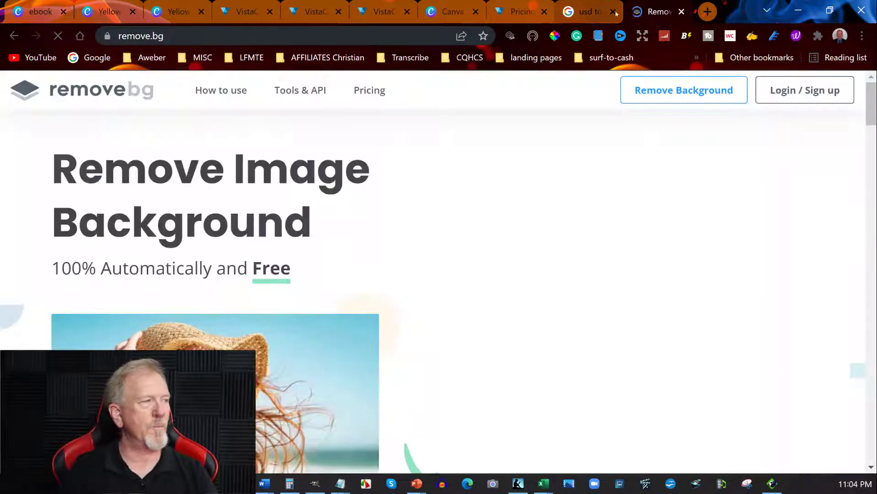
Close remove.bg and an extra VistaCreate tab, then review Canva's pricing page
{"action": "left_click", "coordinate": [681, 11]}
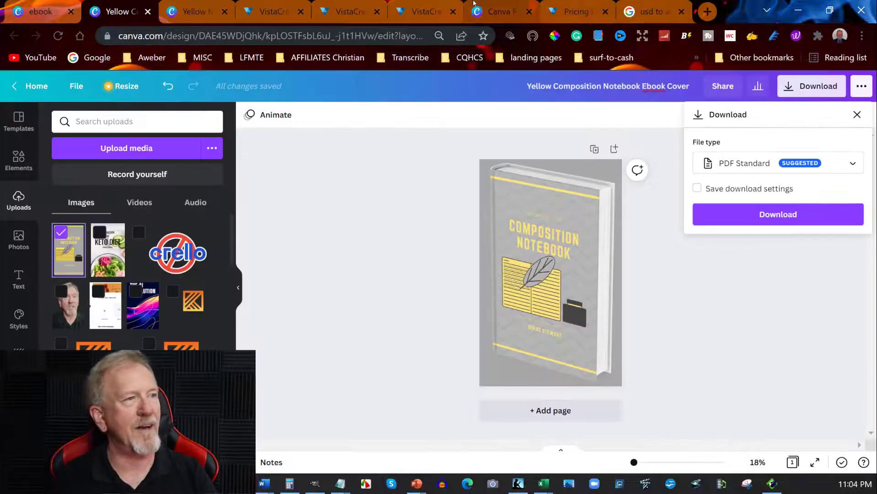
{"action": "left_click", "coordinate": [452, 11]}
{"action": "left_click", "coordinate": [426, 9]}
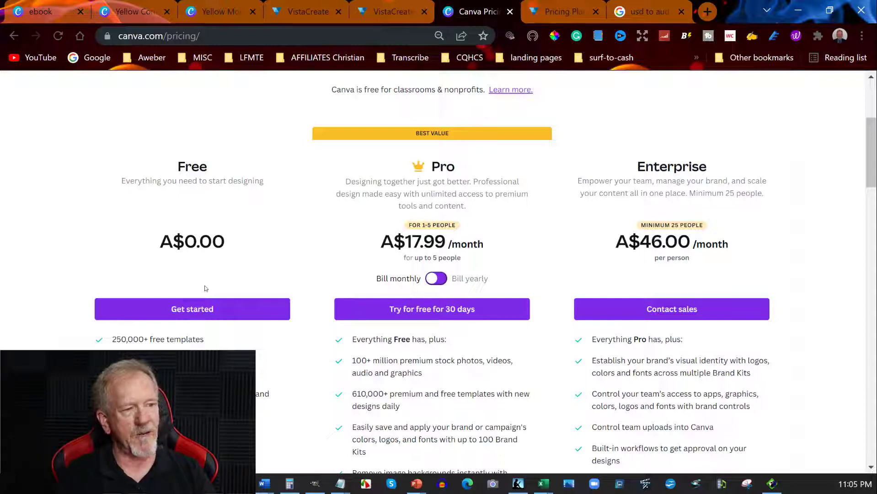
{"action": "scroll", "coordinate": [233, 165], "scroll_direction": "down", "scroll_amount": 4}
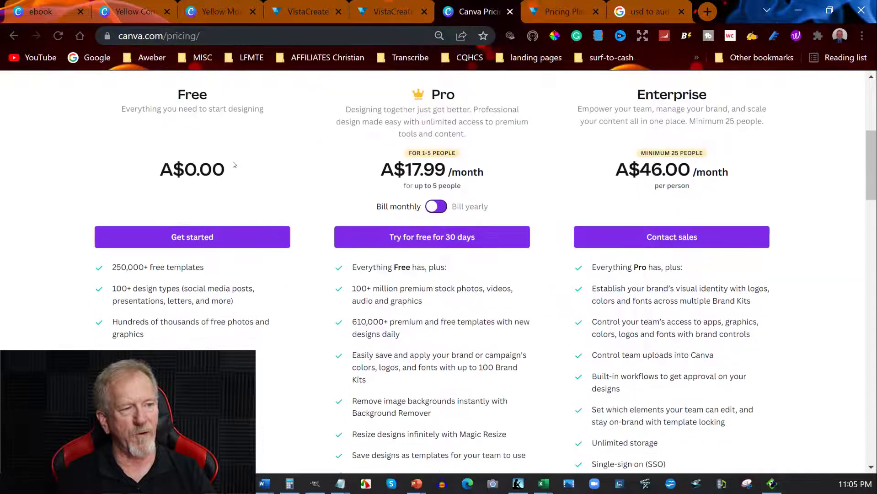
{"action": "scroll", "coordinate": [233, 164], "scroll_direction": "up", "scroll_amount": 3}
{"action": "scroll", "coordinate": [233, 164], "scroll_direction": "down", "scroll_amount": 1}
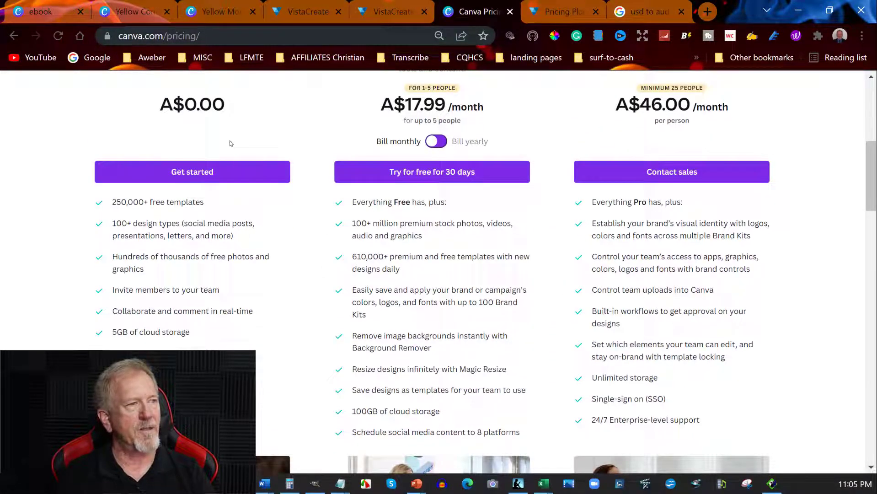
Compare VistaCreate's pricing plans against Canva's A$17.99 monthly Pro price
{"action": "key", "text": "ctrl+Tab"}
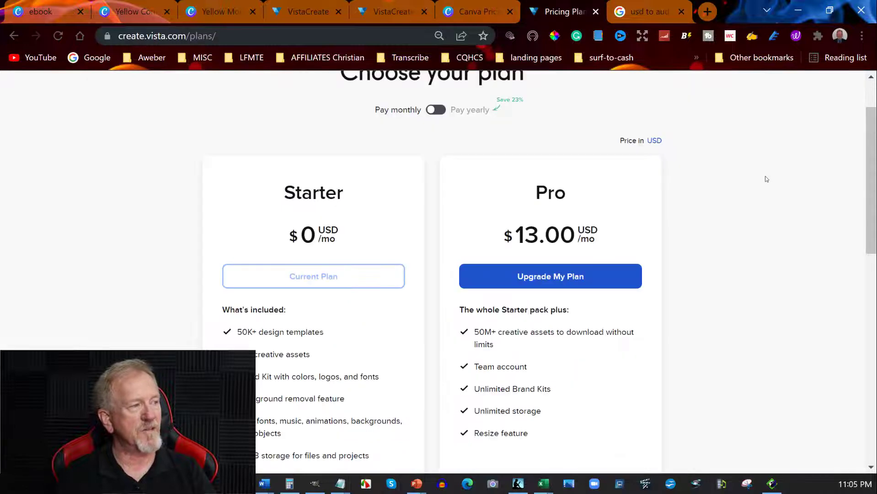
{"action": "scroll", "coordinate": [767, 178], "scroll_direction": "up", "scroll_amount": 2}
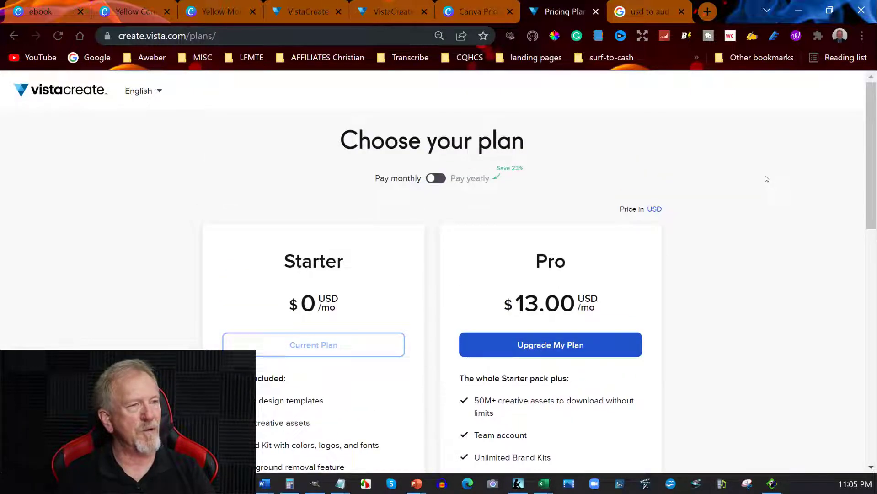
{"action": "scroll", "coordinate": [766, 179], "scroll_direction": "down", "scroll_amount": 5}
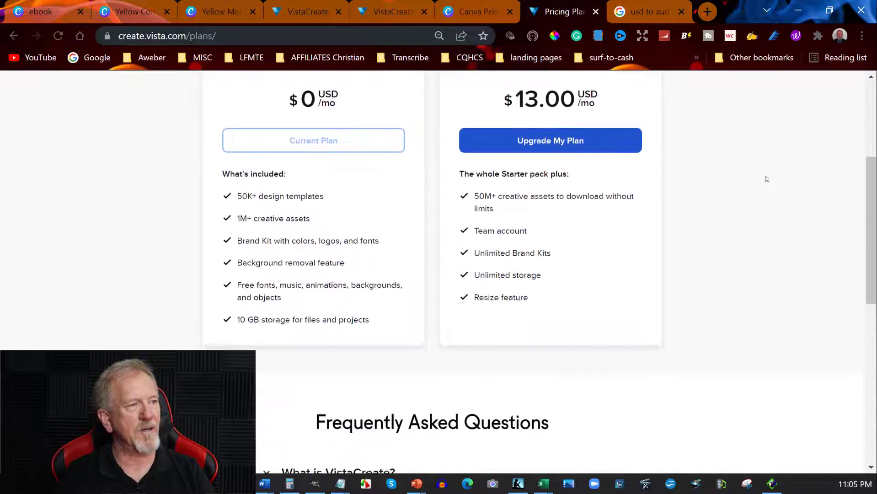
{"action": "scroll", "coordinate": [269, 107], "scroll_direction": "up", "scroll_amount": 2}
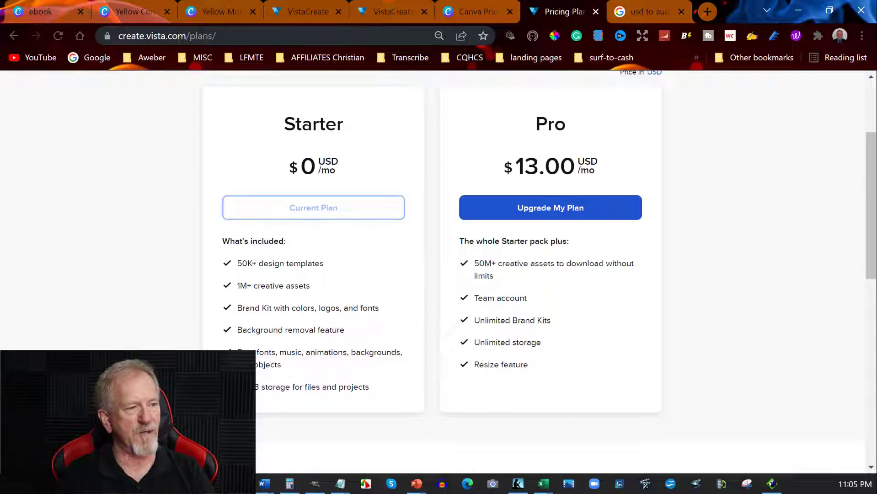
{"action": "left_click", "coordinate": [477, 12]}
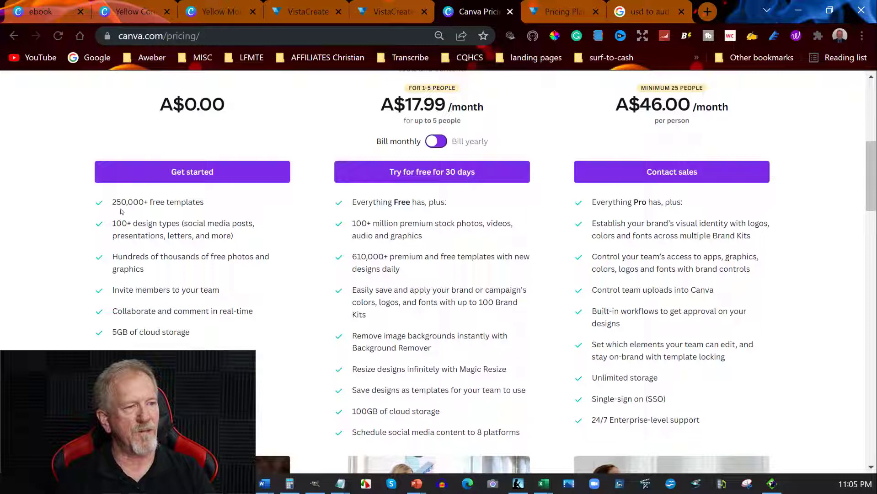
{"action": "left_click", "coordinate": [557, 10]}
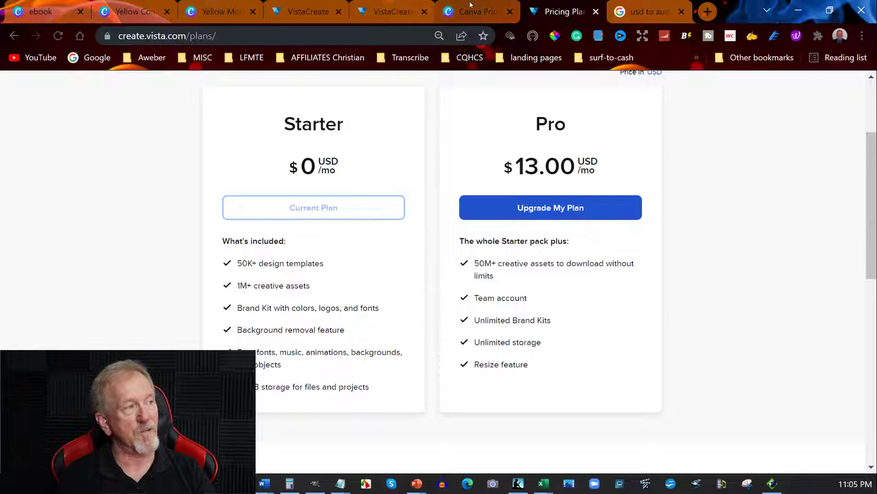
Check both pricing pages again, then open the converter showing A$17.99 equals 12.91 USD
{"action": "key", "text": "ctrl+shift+Tab"}
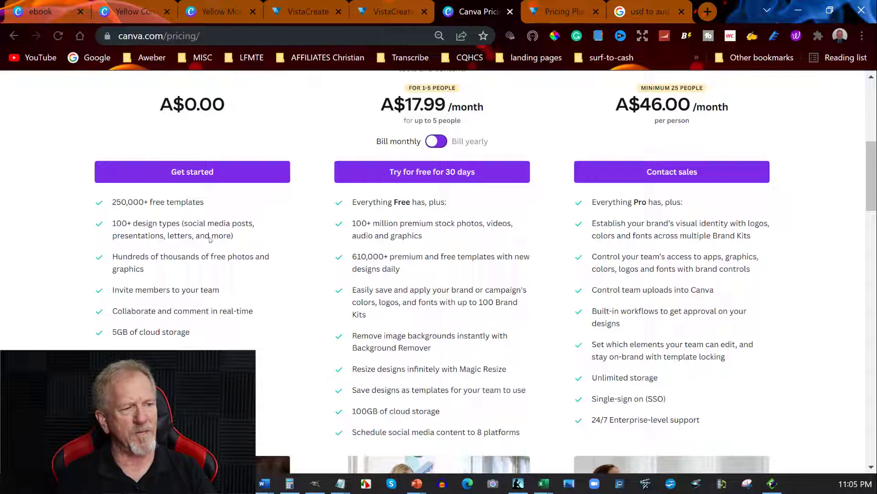
{"action": "left_click", "coordinate": [556, 17]}
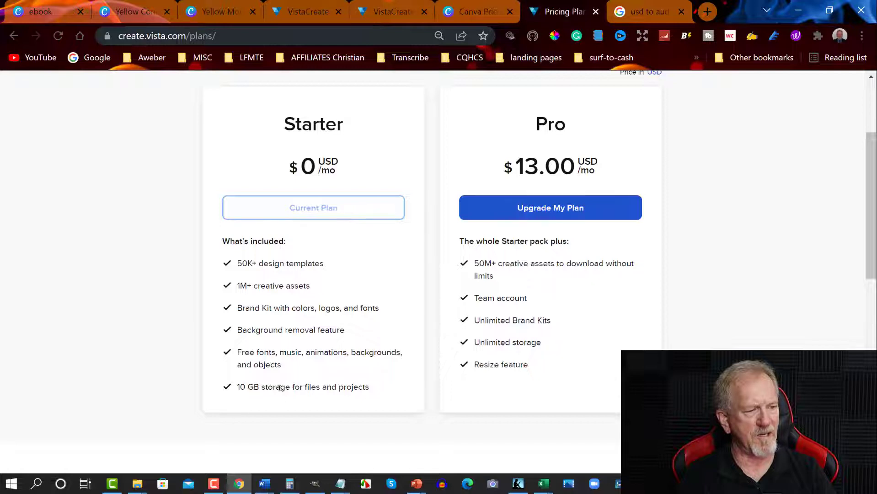
{"action": "key", "text": "ctrl+shift+Tab"}
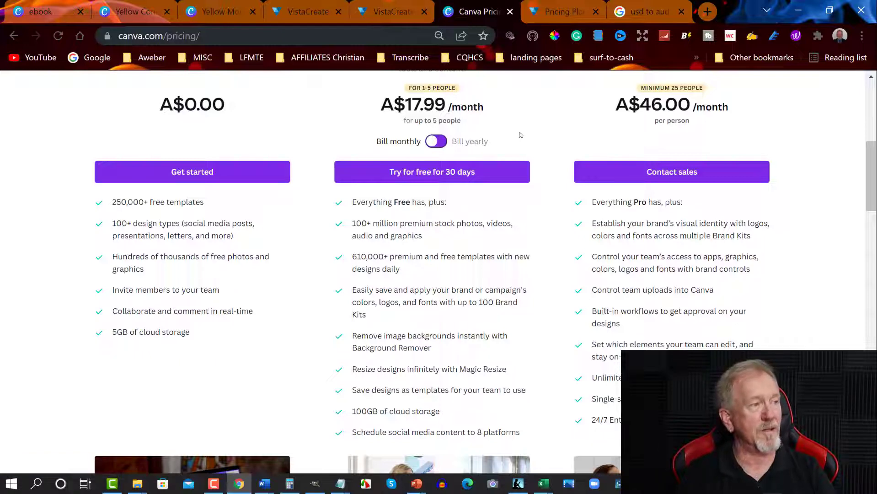
{"action": "scroll", "coordinate": [525, 137], "scroll_direction": "up", "scroll_amount": 2}
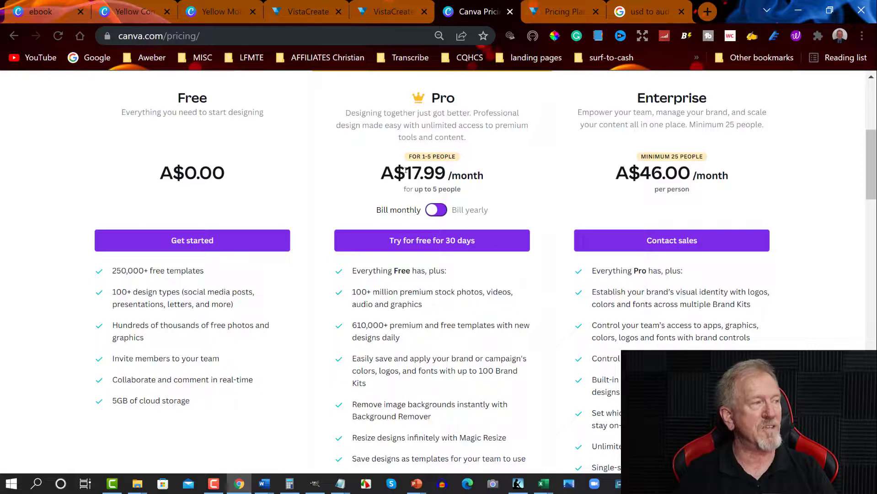
{"action": "left_click", "coordinate": [643, 14]}
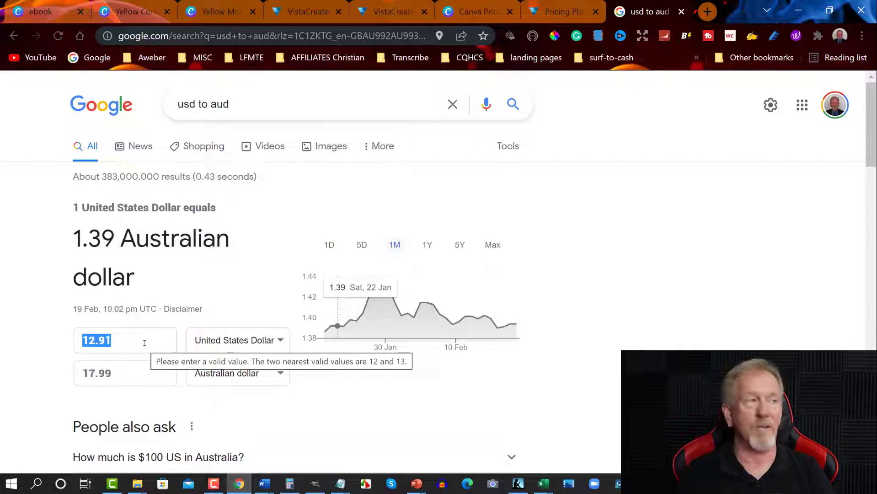
Switch both the VistaCreate and Canva pricing pages to yearly billing
{"action": "left_click", "coordinate": [554, 13]}
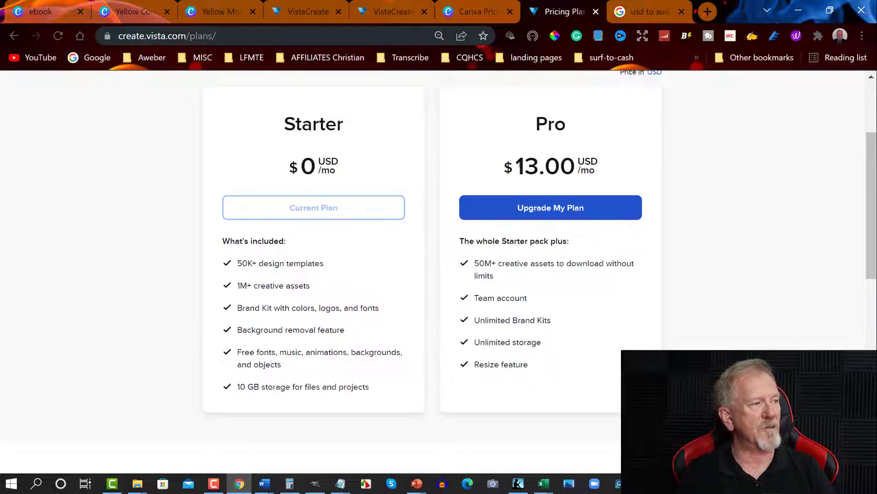
{"action": "left_click_drag", "start_coordinate": [517, 164], "coordinate": [581, 157]}
{"action": "scroll", "coordinate": [661, 170], "scroll_direction": "up", "scroll_amount": 3}
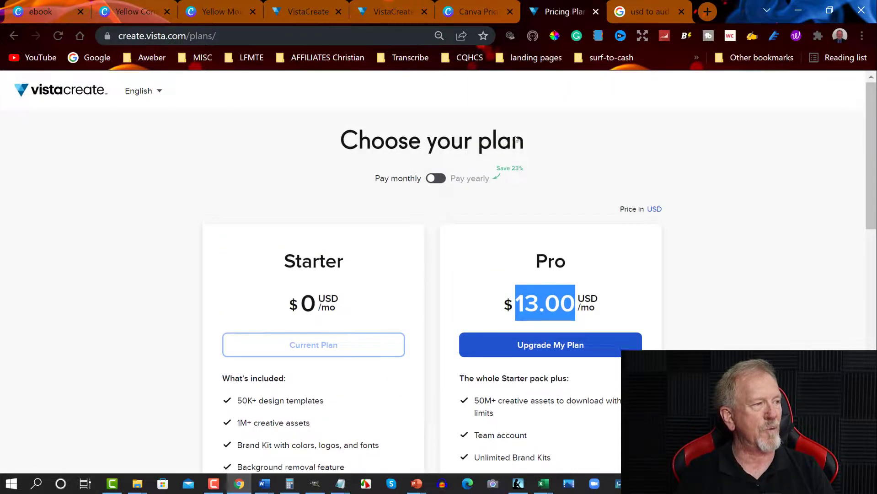
{"action": "left_click", "coordinate": [439, 178]}
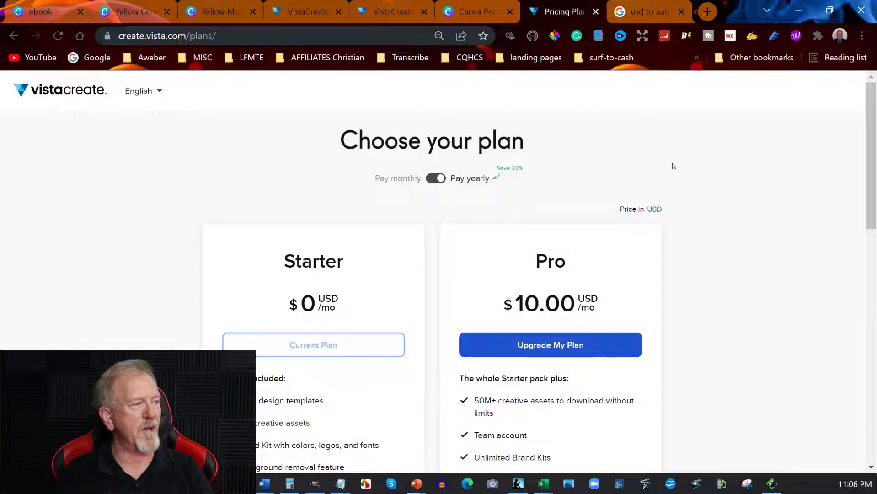
{"action": "left_click", "coordinate": [476, 12]}
{"action": "left_click", "coordinate": [430, 208]}
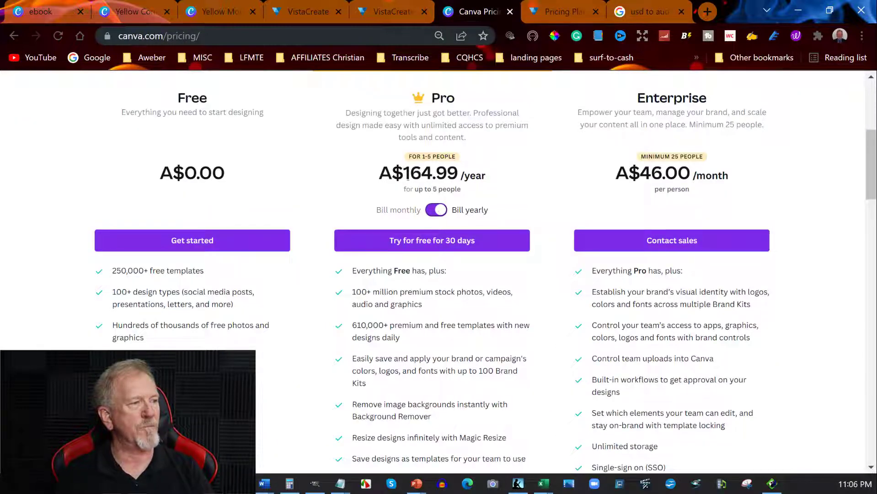
Convert Canva's A$164 yearly Pro price to 117.65 USD, then return to the VistaCreate eBook project
{"action": "left_click", "coordinate": [651, 12]}
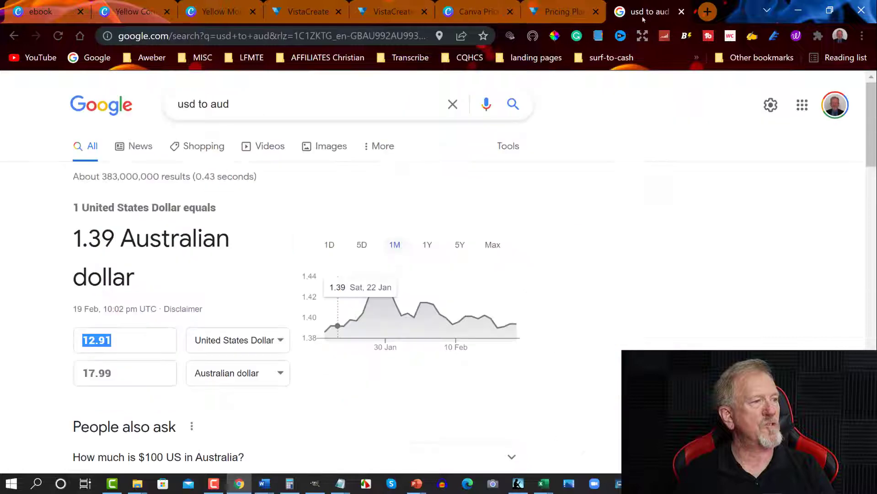
{"action": "left_click", "coordinate": [124, 373]}
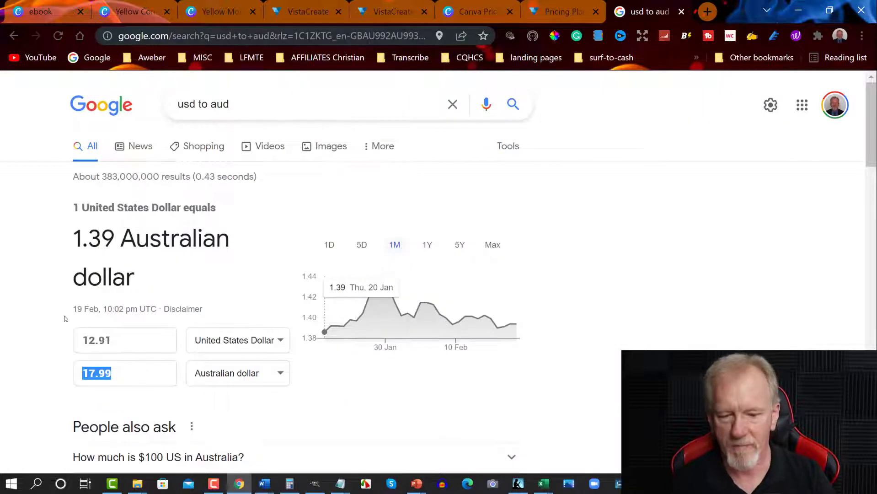
{"action": "type", "text": "164"}
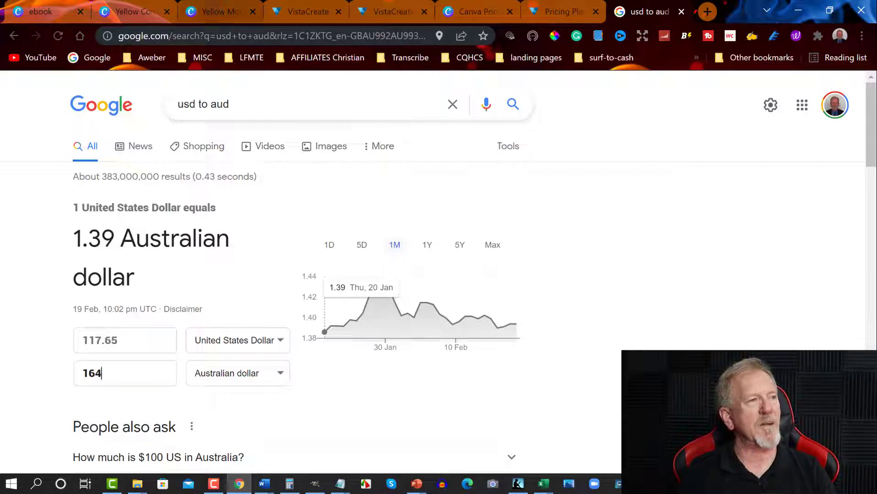
{"action": "left_click", "coordinate": [464, 3]}
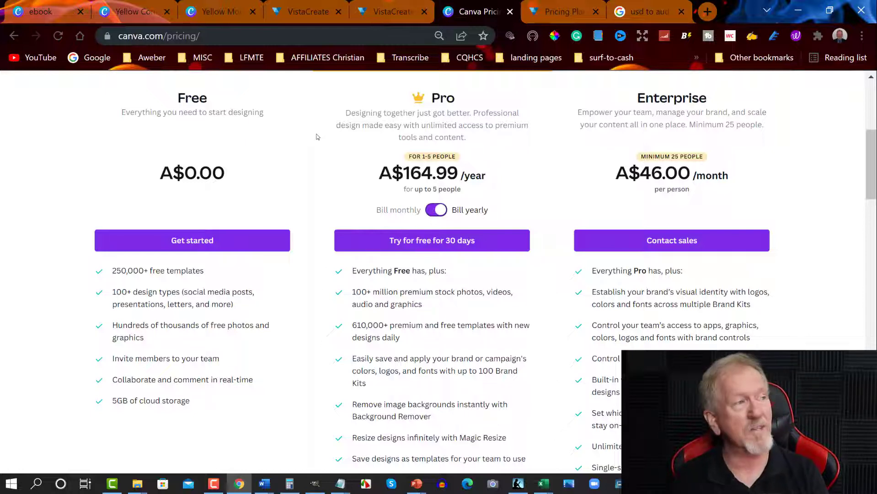
{"action": "left_click", "coordinate": [389, 12]}
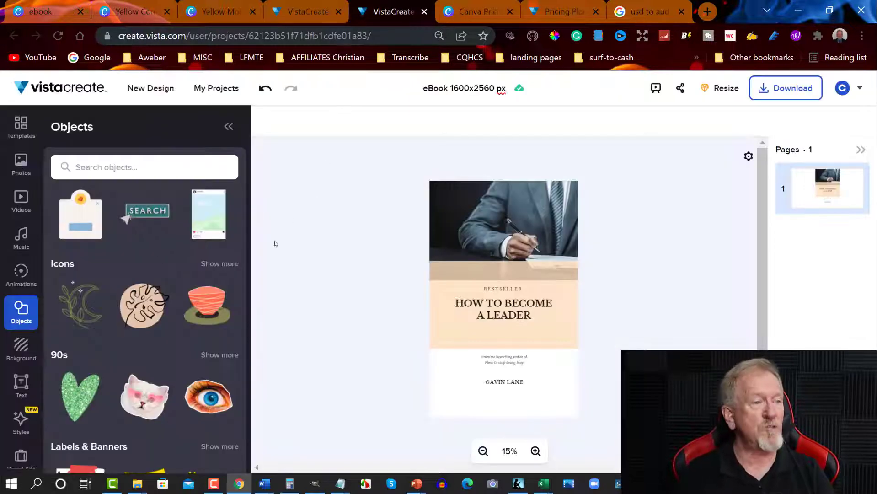
Go back to Canva's pricing page showing Pro at A$164.99 per year
{"action": "left_click", "coordinate": [566, 12]}
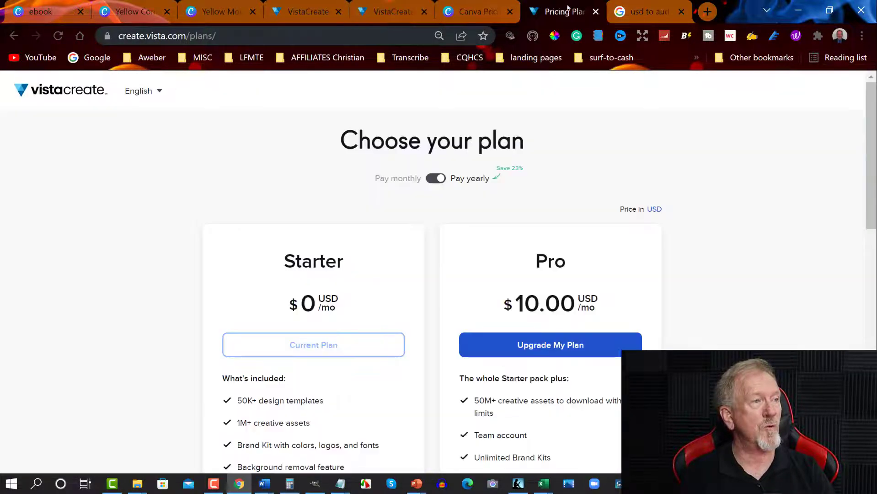
{"action": "left_click", "coordinate": [206, 7]}
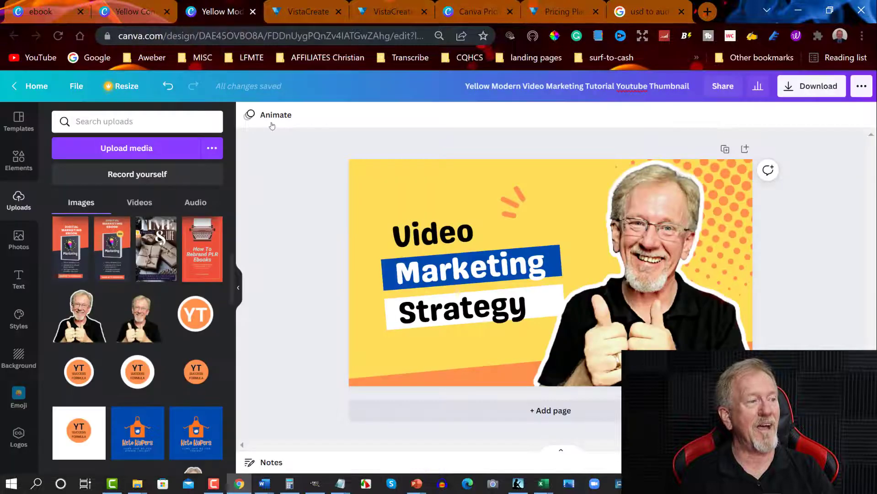
{"action": "left_click", "coordinate": [489, 13]}
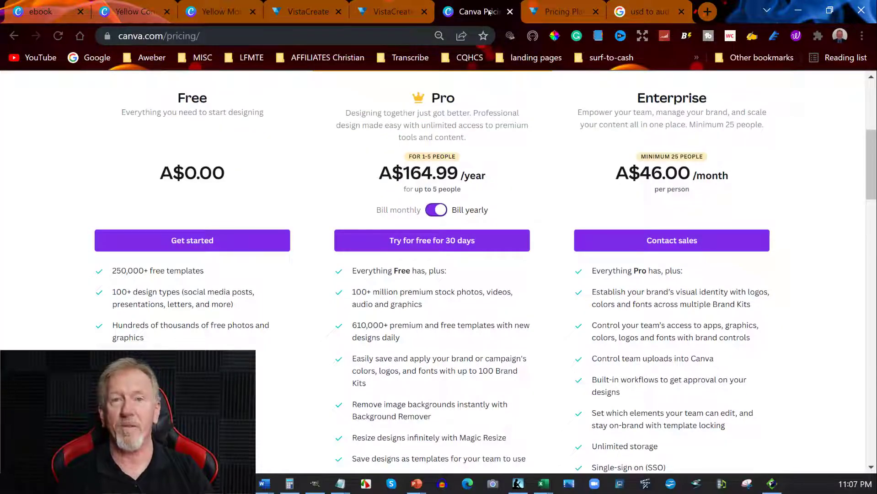